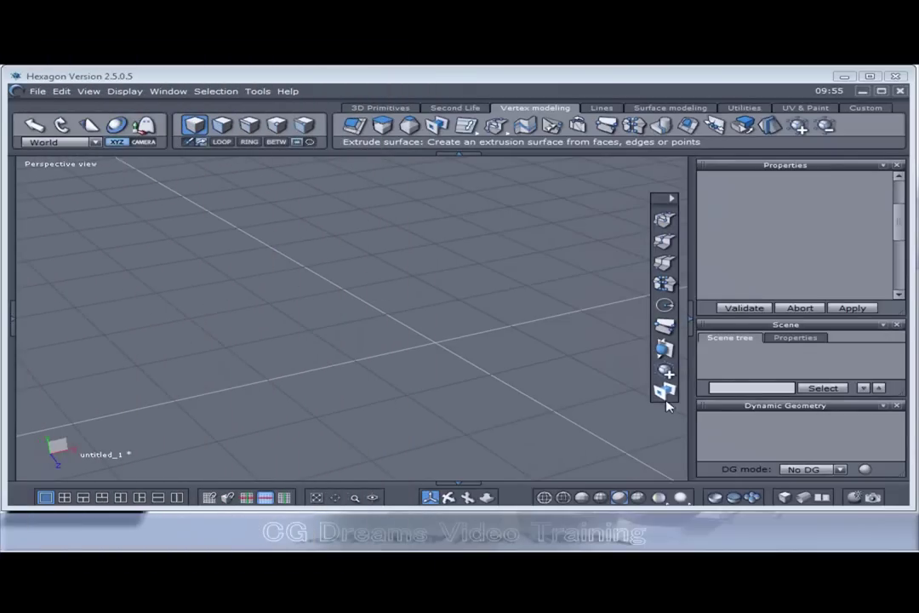
pyautogui.moveTo(660, 198); pyautogui.dragTo(634, 199)
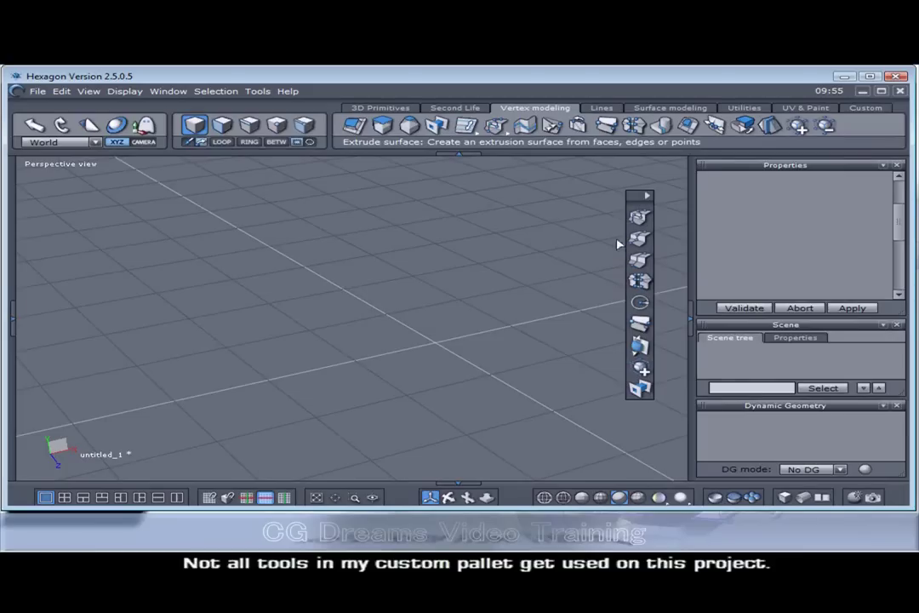
pyautogui.click(504, 133)
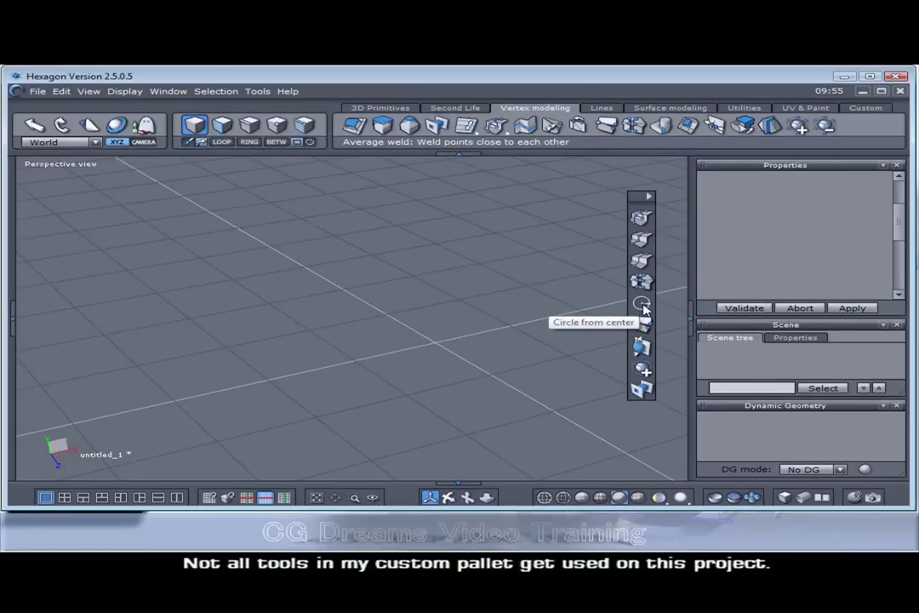
pyautogui.click(600, 109)
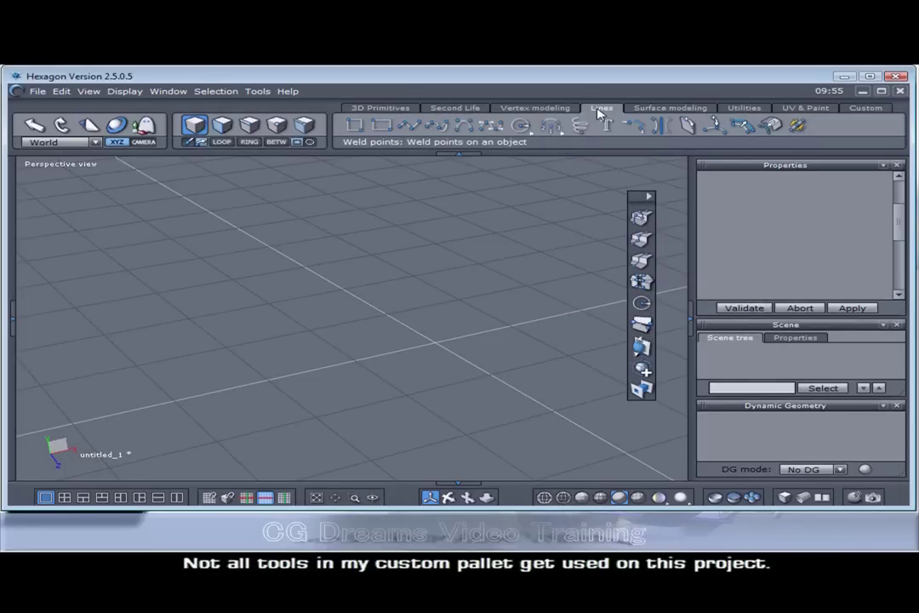
pyautogui.click(524, 127)
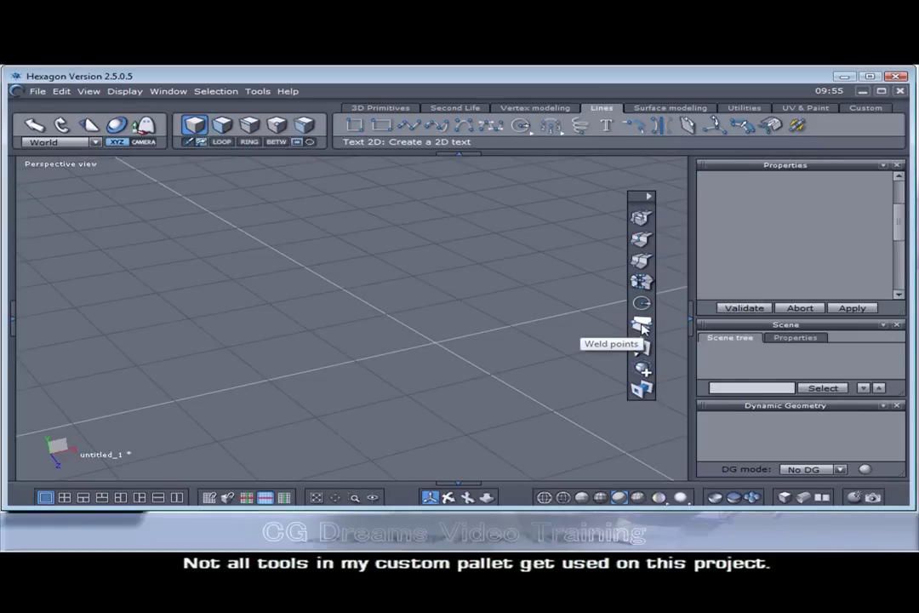
pyautogui.click(536, 108)
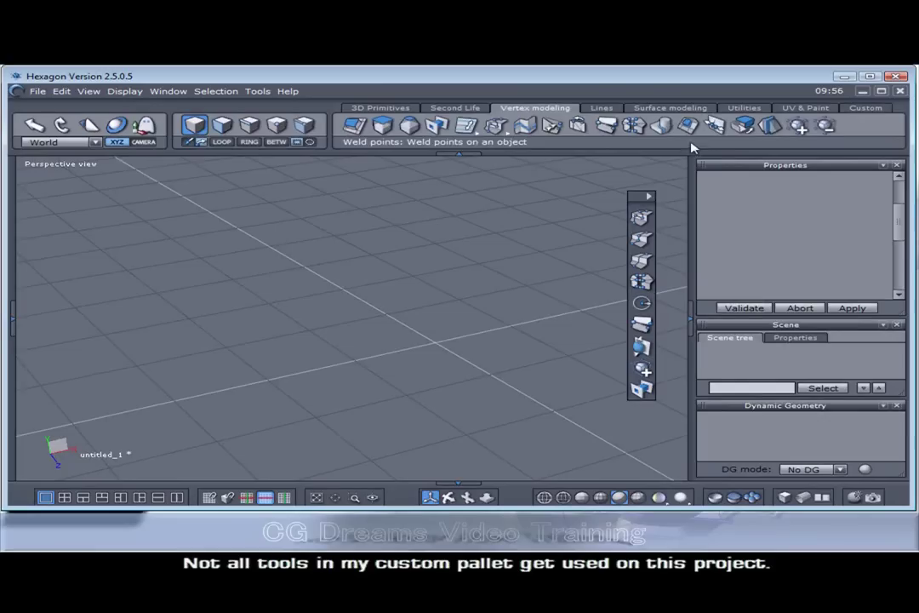
pyautogui.click(805, 108)
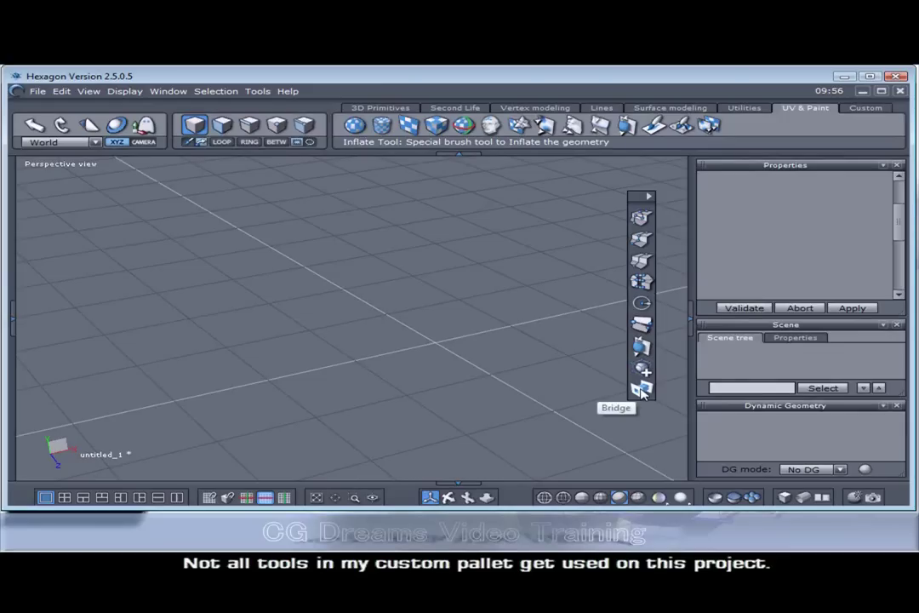
pyautogui.click(535, 107)
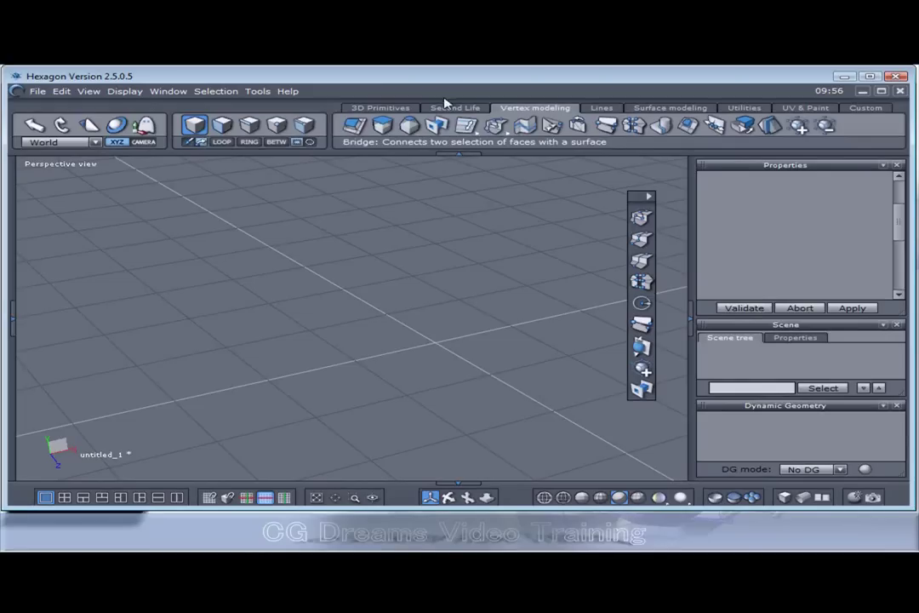
# - Create a cube primitive from 3D Primitives in the scene
pyautogui.click(396, 108)
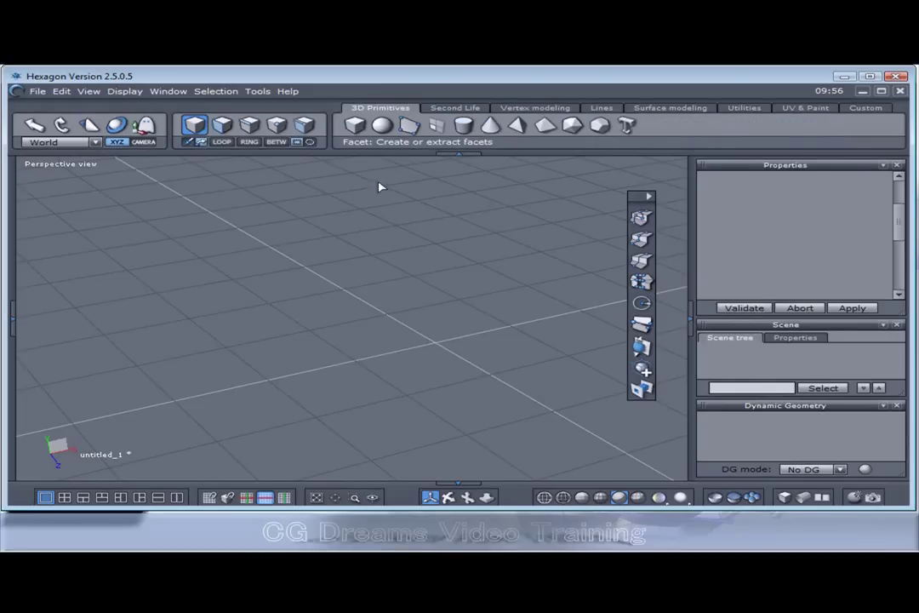
pyautogui.click(355, 125)
pyautogui.click(269, 267)
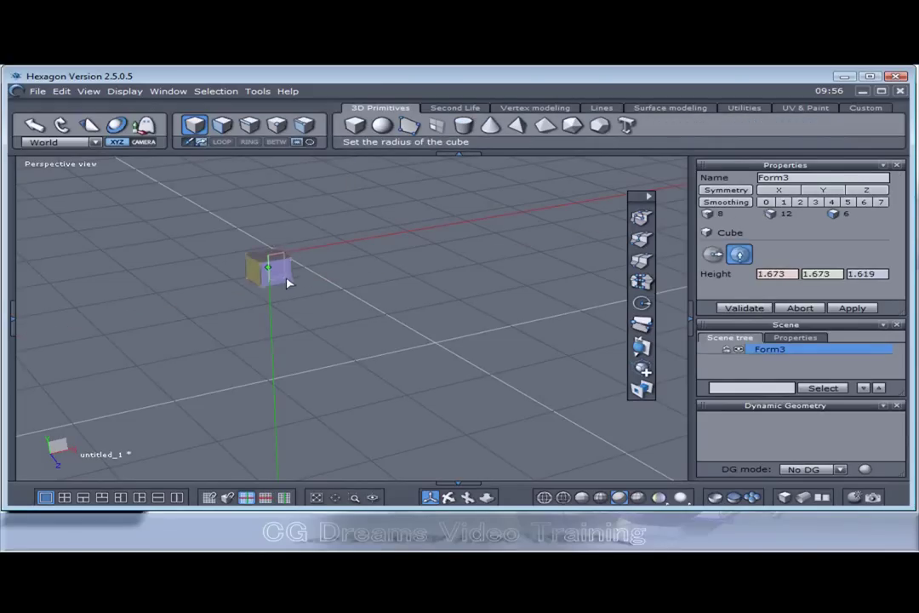
pyautogui.click(334, 318)
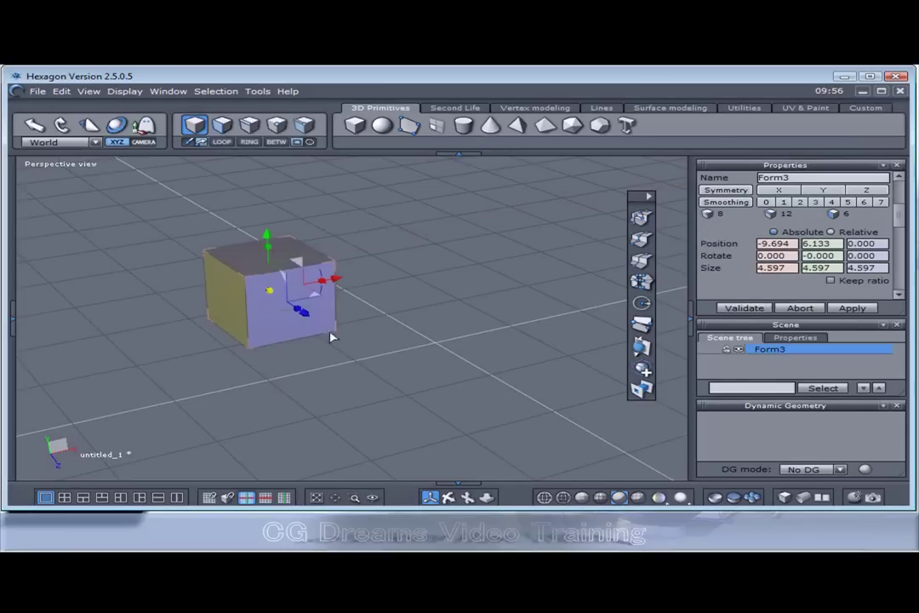
pyautogui.moveTo(268, 408); pyautogui.dragTo(497, 401, button='right')
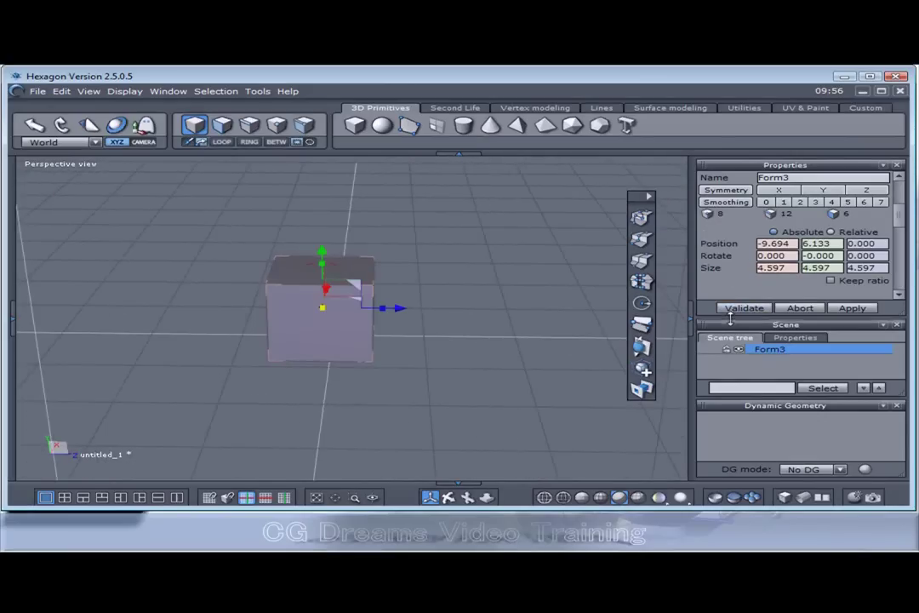
pyautogui.moveTo(733, 325); pyautogui.dragTo(737, 349)
pyautogui.scroll(-3, 893, 245)
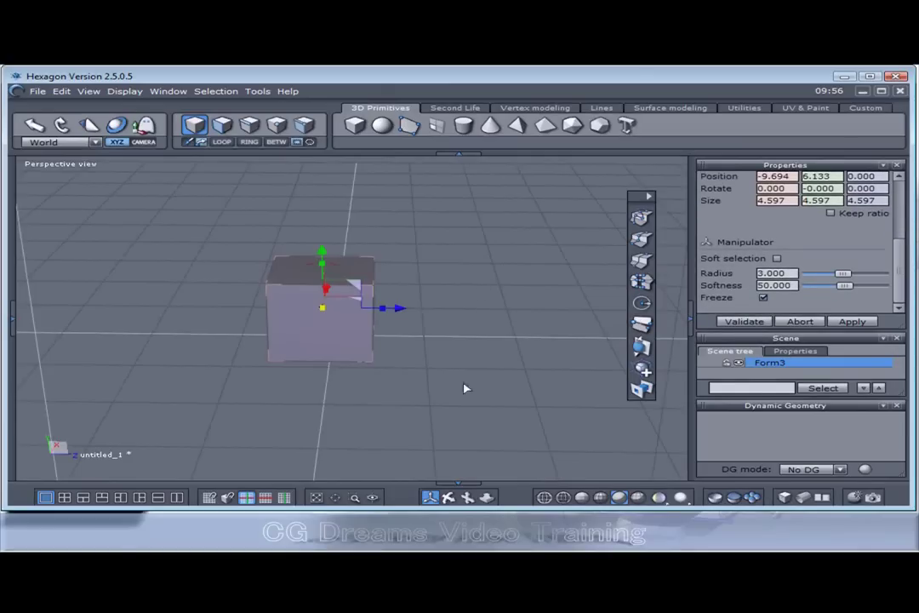
# - Stretch the cube along Z and set its width to 4.627, giving a 4.6 × 4.6 × 16.3 box
pyautogui.moveTo(387, 308); pyautogui.dragTo(537, 321)
pyautogui.moveTo(460, 335); pyautogui.dragTo(572, 441, button='middle')
pyautogui.moveTo(371, 354); pyautogui.dragTo(452, 390, button='middle')
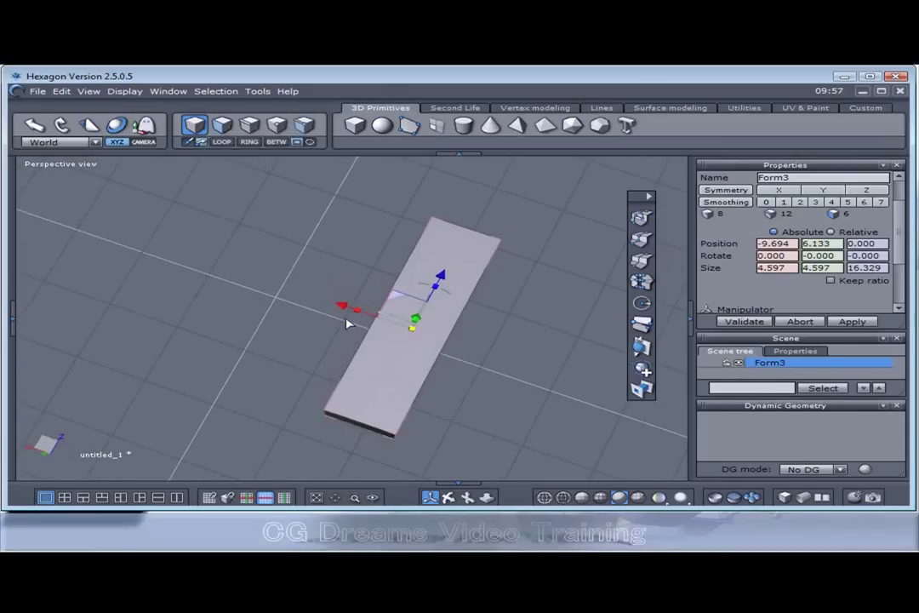
pyautogui.moveTo(349, 321)
pyautogui.mouseDown()
pyautogui.moveTo(353, 311)
pyautogui.moveTo(329, 304)
pyautogui.moveTo(359, 314)
pyautogui.mouseUp()
pyautogui.moveTo(359, 314); pyautogui.dragTo(382, 402, button='middle')
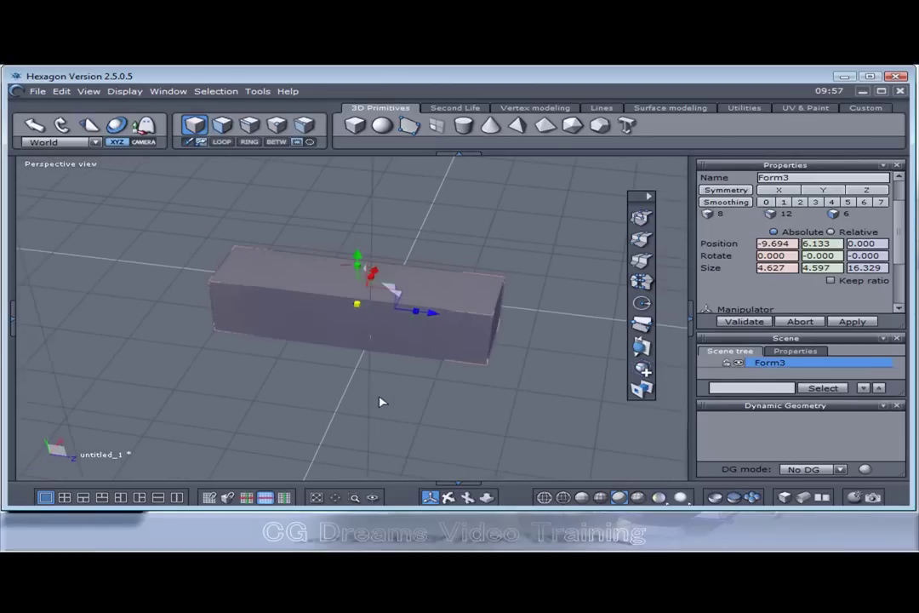
# - Cut three Tesselate-by-slice loops across the box's top edge and validate them
pyautogui.click(642, 282)
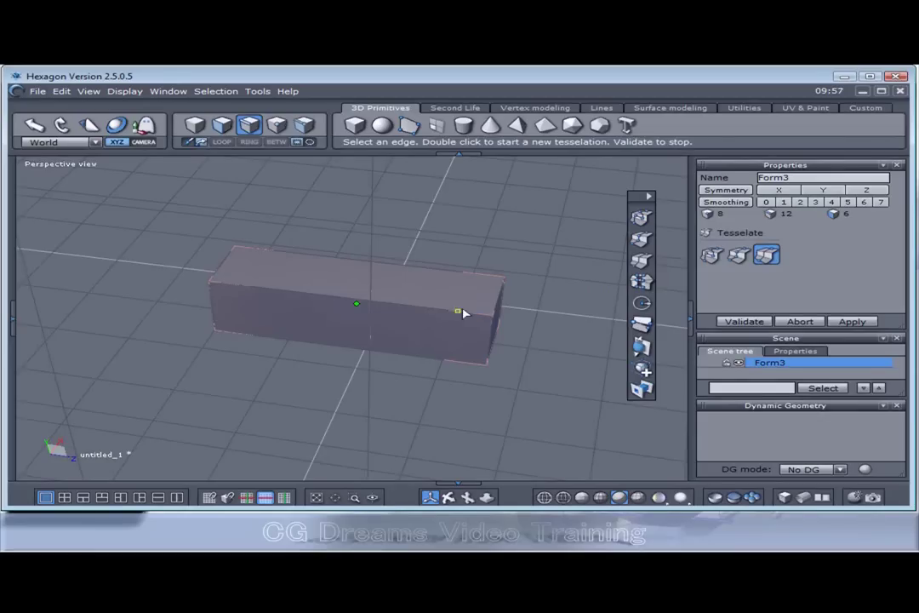
pyautogui.click(430, 310)
pyautogui.click(376, 306)
pyautogui.click(285, 292)
pyautogui.click(744, 321)
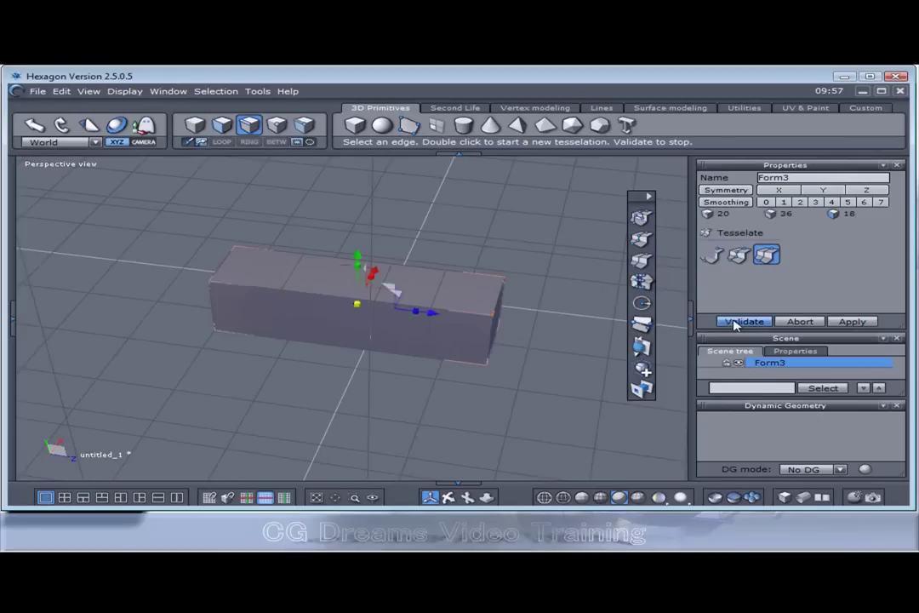
pyautogui.moveTo(474, 404)
pyautogui.mouseDown(button='middle')
pyautogui.moveTo(416, 400)
pyautogui.moveTo(527, 334)
pyautogui.moveTo(475, 403)
pyautogui.moveTo(466, 448)
pyautogui.moveTo(461, 416)
pyautogui.moveTo(430, 391)
pyautogui.moveTo(329, 378)
pyautogui.moveTo(388, 375)
pyautogui.moveTo(440, 388)
pyautogui.moveTo(477, 411)
pyautogui.mouseUp(button='middle')
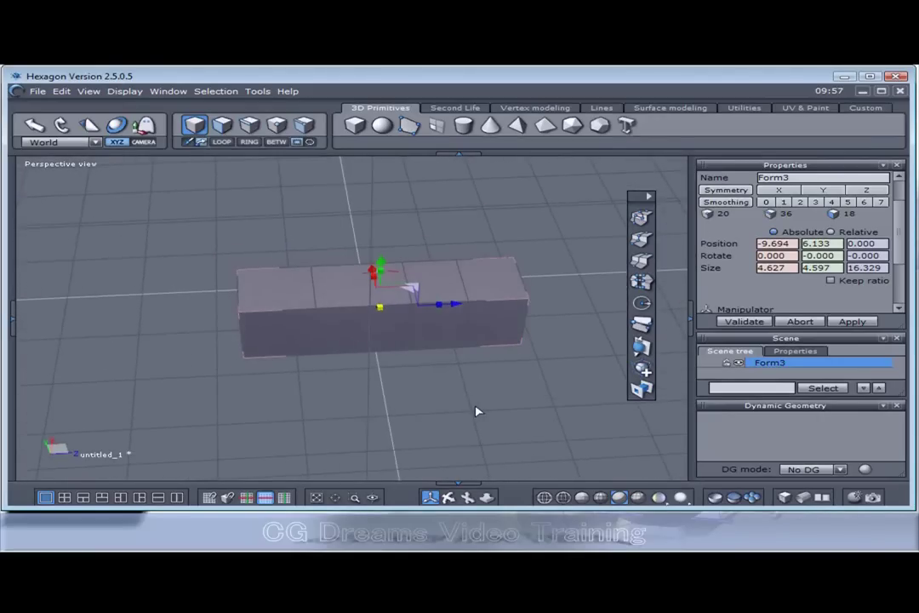
pyautogui.click(250, 125)
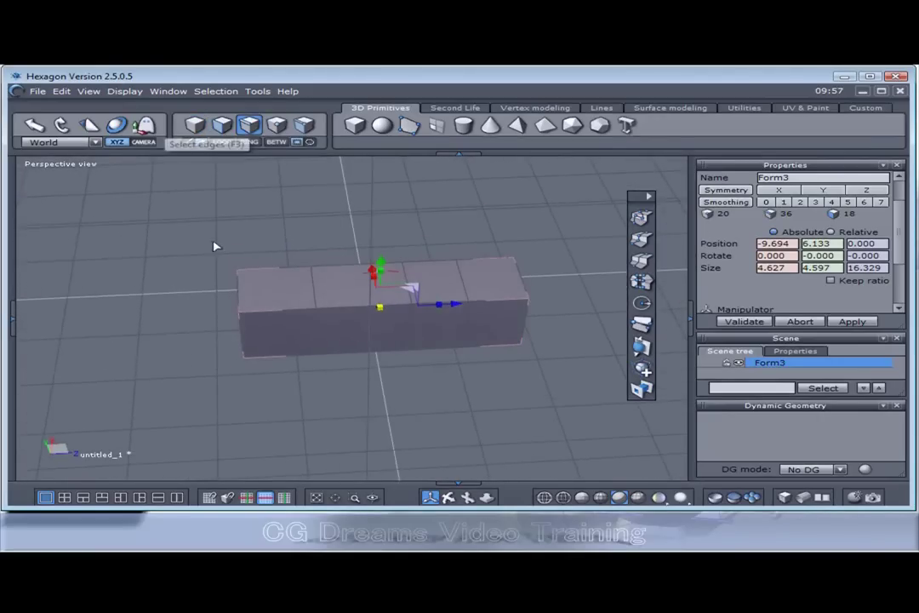
pyautogui.moveTo(215, 246); pyautogui.dragTo(260, 349, button='middle')
# - Pull the box's left end face outward to lengthen it
pyautogui.click(298, 288)
pyautogui.moveTo(298, 288); pyautogui.dragTo(247, 290, button='middle')
pyautogui.moveTo(306, 265); pyautogui.dragTo(261, 263)
pyautogui.moveTo(358, 435)
pyautogui.mouseDown(button='middle')
pyautogui.moveTo(416, 425)
pyautogui.moveTo(347, 471)
pyautogui.moveTo(356, 428)
pyautogui.mouseUp(button='middle')
# - Add a lengthwise centre slice along the box's full length, giving 28 faces
pyautogui.click(345, 346)
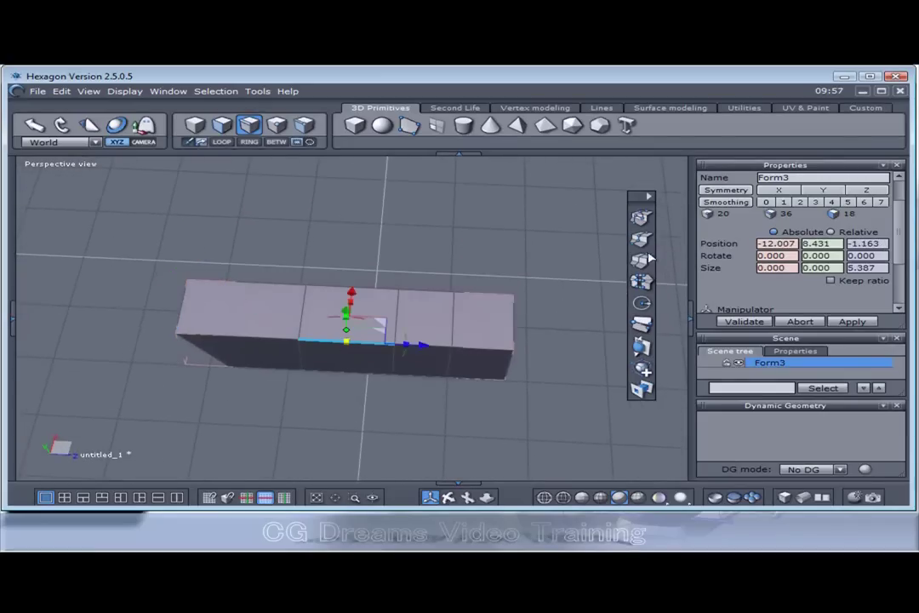
pyautogui.moveTo(345, 346); pyautogui.dragTo(523, 270, button='middle')
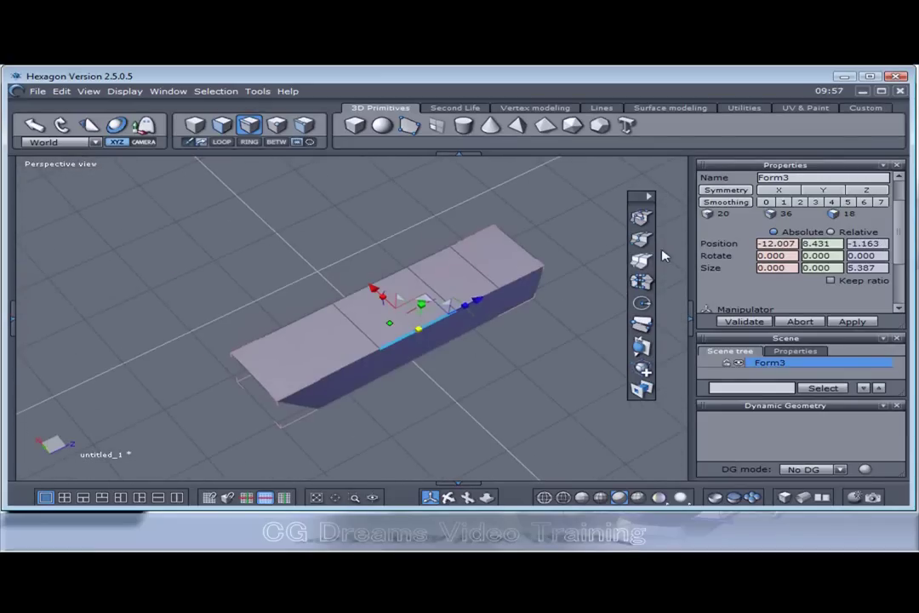
pyautogui.click(642, 260)
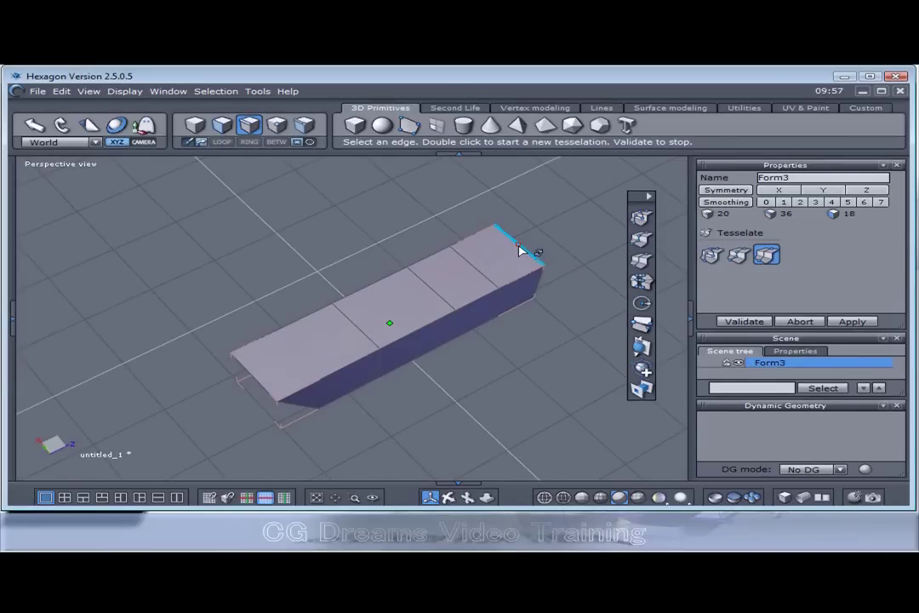
pyautogui.scroll(5, 520, 248)
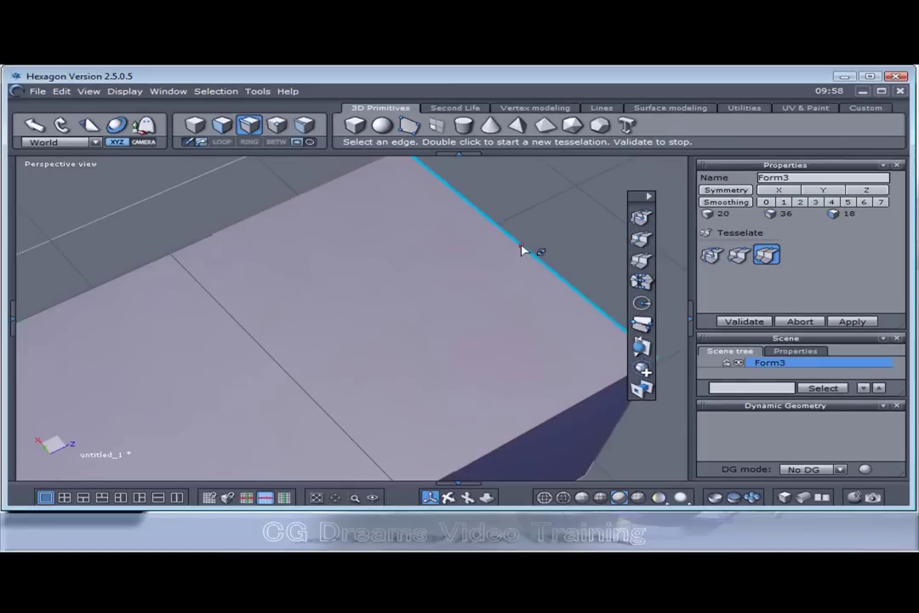
pyautogui.doubleClick(523, 250)
pyautogui.scroll(-5, 523, 249)
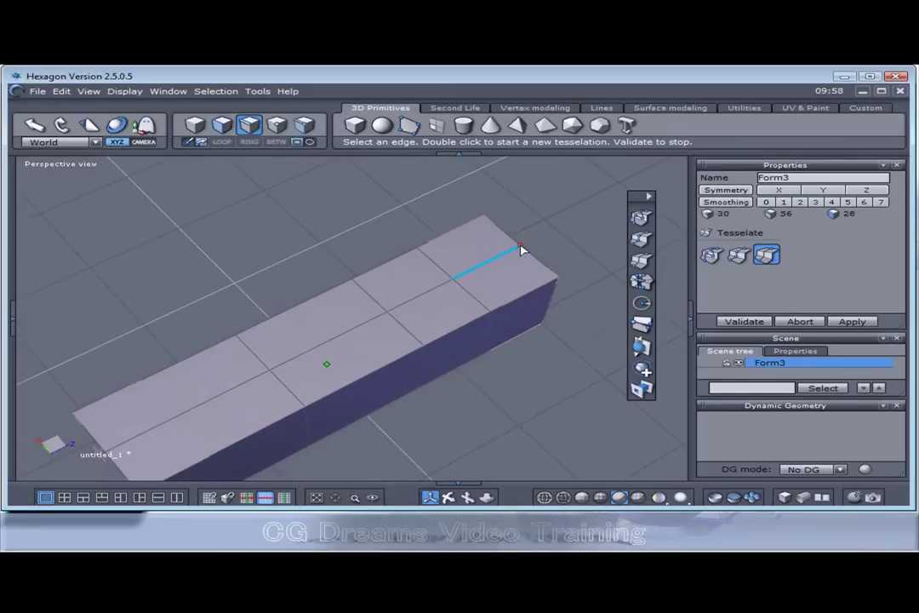
pyautogui.click(753, 321)
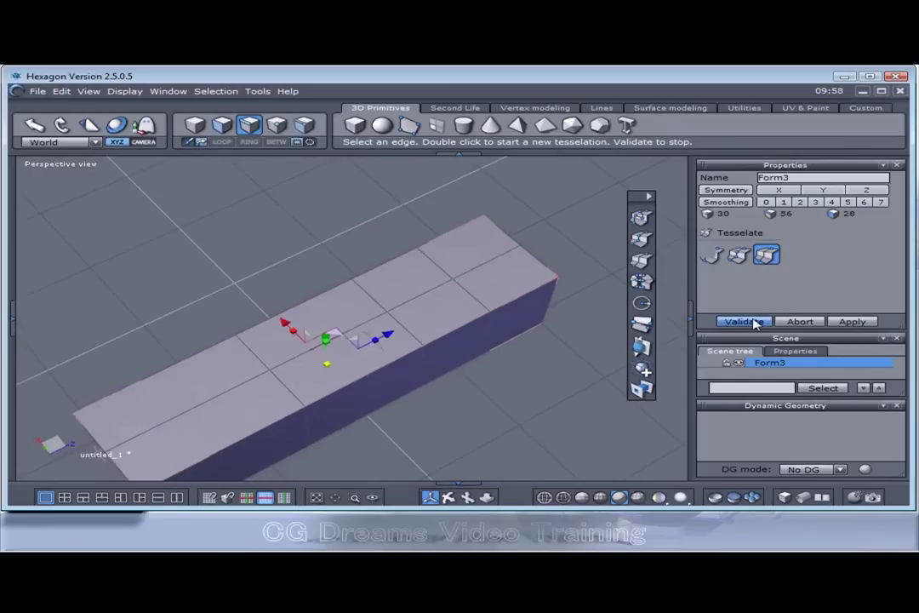
# - Turn on Symmetry X and pinch the box's middle edge inward
pyautogui.click(726, 190)
pyautogui.moveTo(449, 275); pyautogui.dragTo(490, 228, button='right')
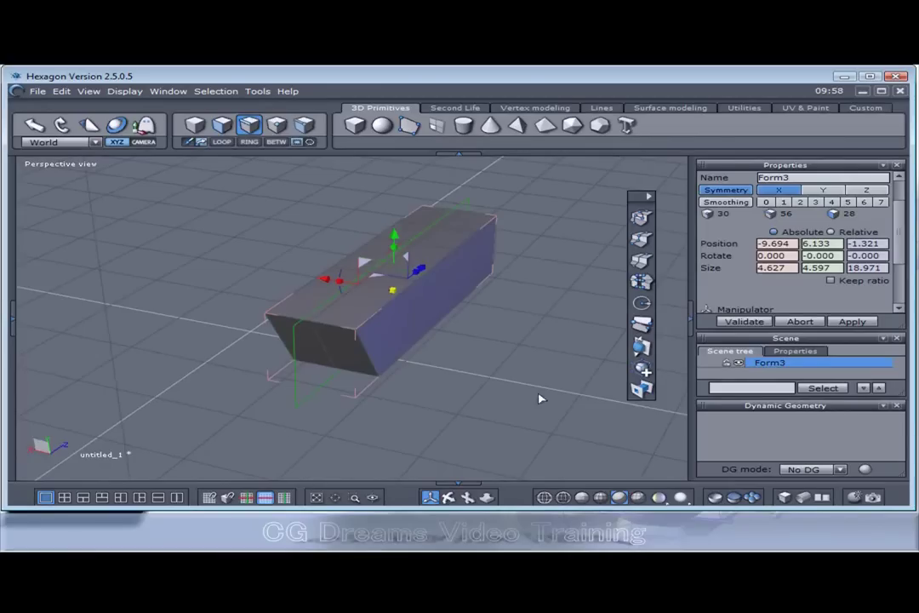
pyautogui.moveTo(539, 398); pyautogui.dragTo(430, 390, button='right')
pyautogui.click(353, 293)
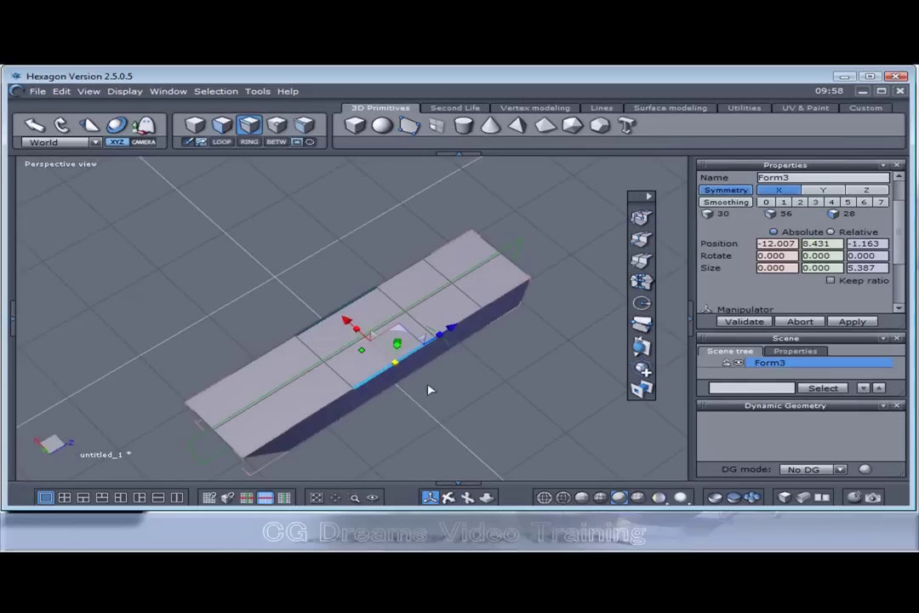
pyautogui.moveTo(356, 324); pyautogui.dragTo(341, 312)
pyautogui.moveTo(340, 312); pyautogui.dragTo(356, 234, button='right')
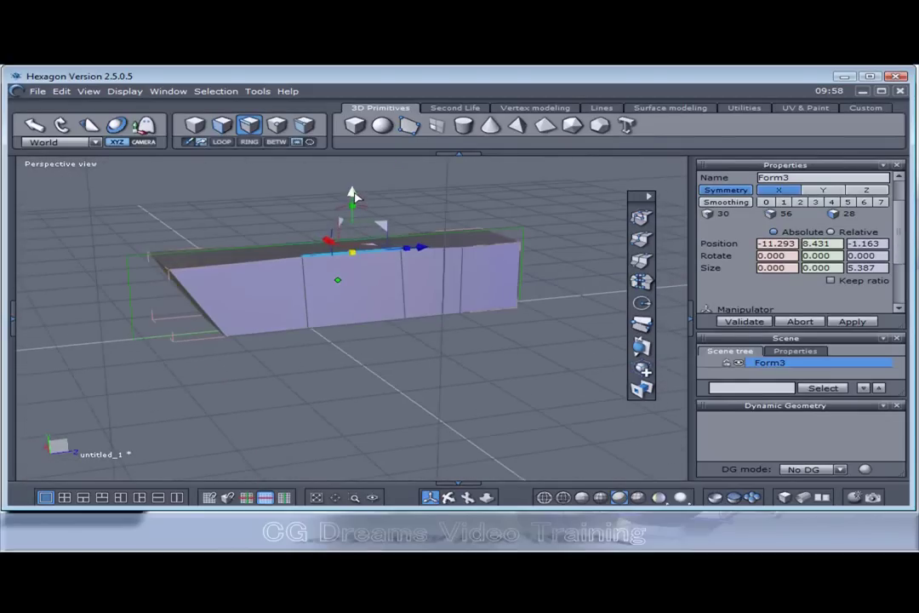
# - Lower the middle lengthwise edge to dip the seat
pyautogui.moveTo(378, 377); pyautogui.dragTo(349, 175, button='right')
pyautogui.click(336, 316)
pyautogui.moveTo(335, 172); pyautogui.dragTo(333, 180)
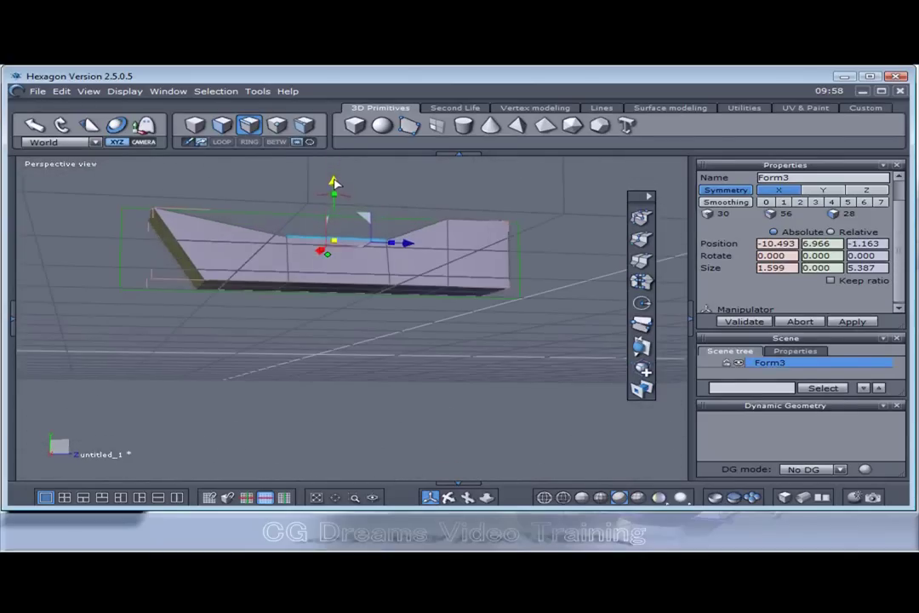
pyautogui.moveTo(334, 180); pyautogui.dragTo(394, 458, button='right')
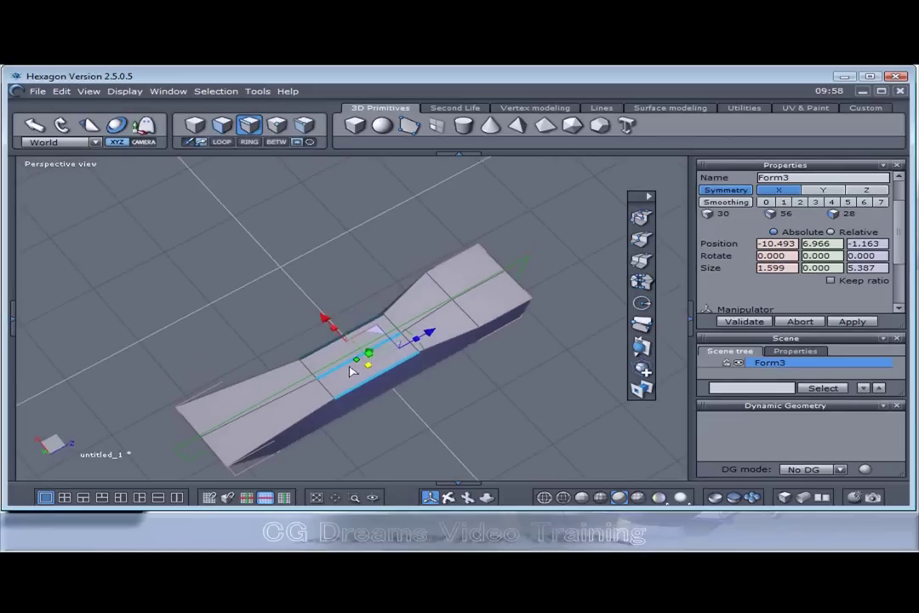
# - Refine the middle edge selection and nudge the end's top edge outward along Z
pyautogui.moveTo(338, 329); pyautogui.dragTo(346, 341, button='right')
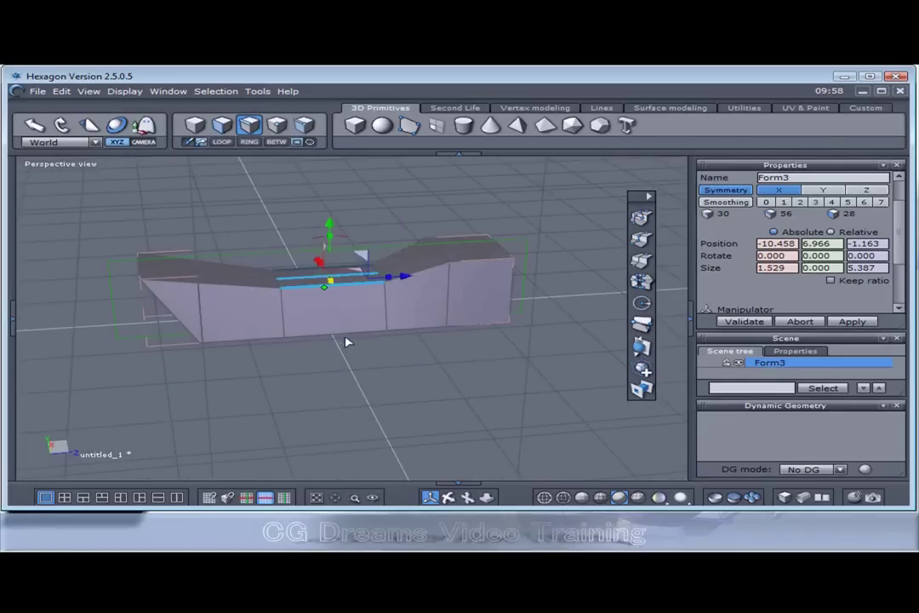
pyautogui.click(309, 281)
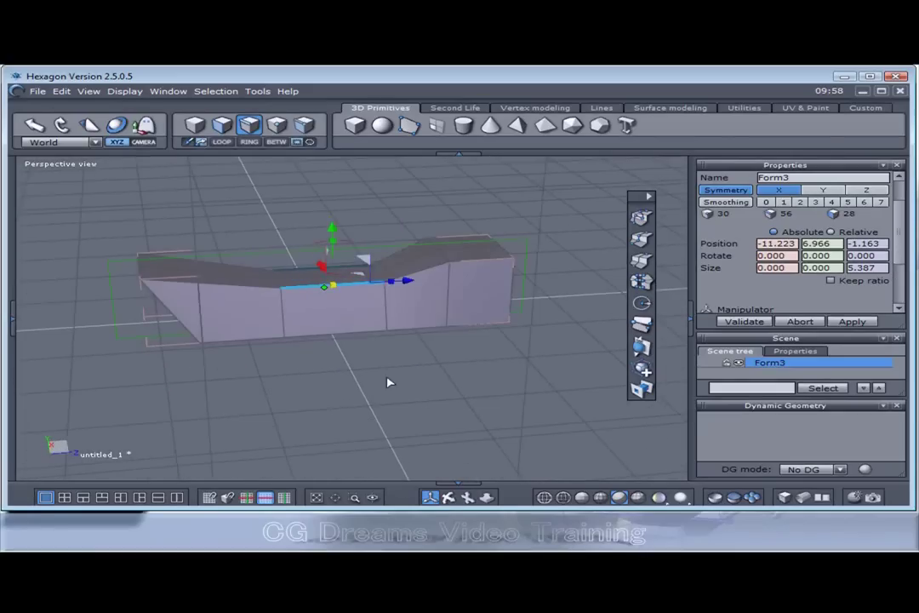
pyautogui.moveTo(388, 382); pyautogui.dragTo(381, 411, button='right')
pyautogui.scroll(4, 311, 297)
pyautogui.keyDown('ctrl'); pyautogui.click(311, 292); pyautogui.keyUp('ctrl')
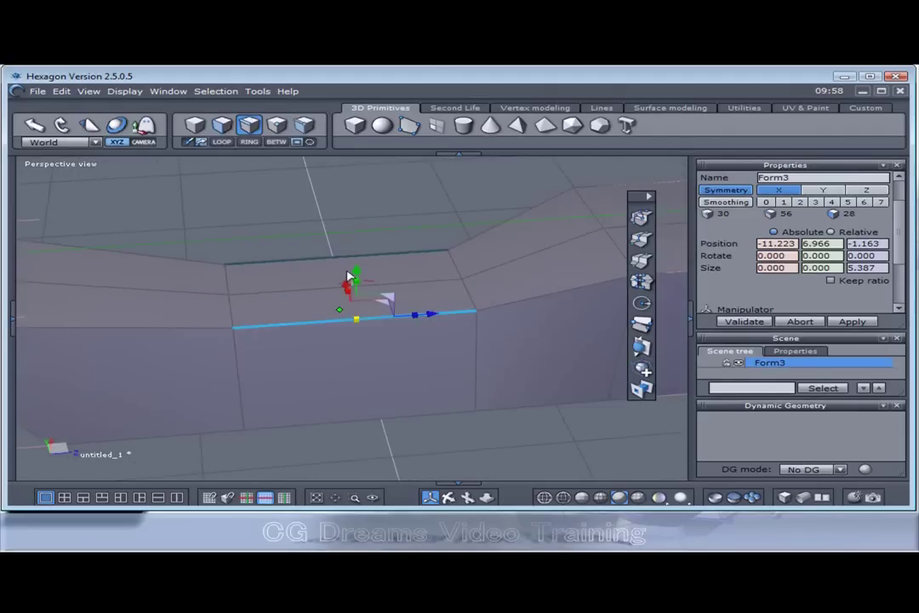
pyautogui.moveTo(358, 295); pyautogui.dragTo(299, 425, button='right')
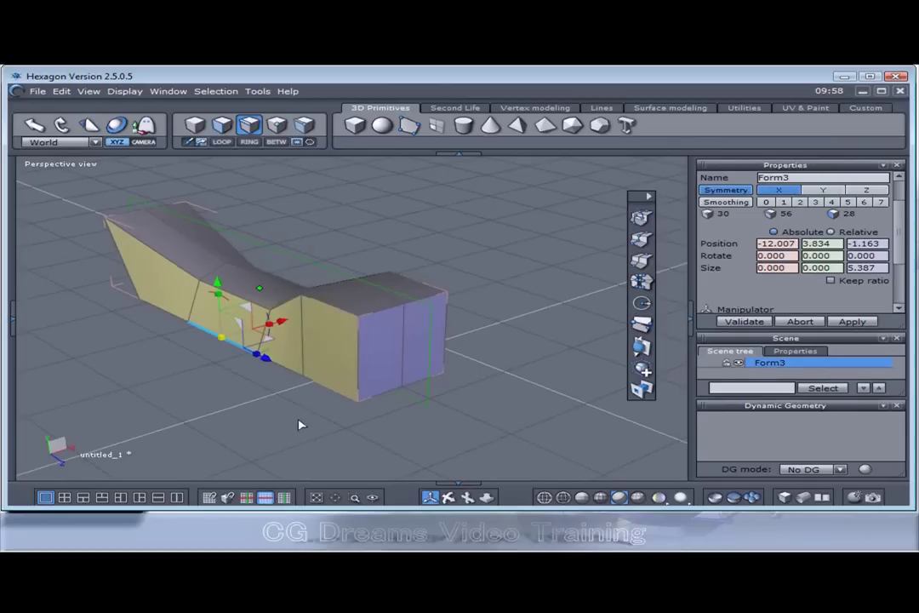
pyautogui.click(380, 315)
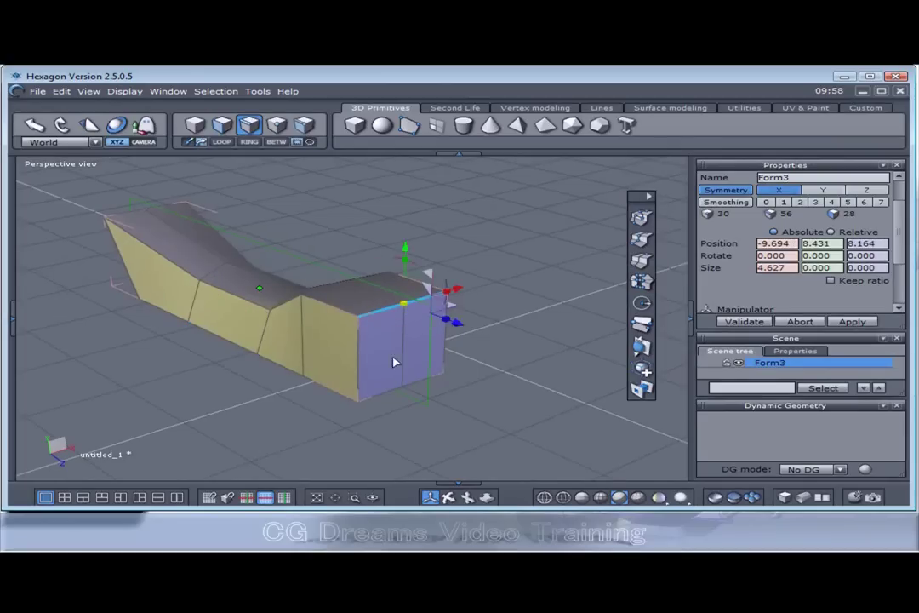
pyautogui.moveTo(394, 363)
pyautogui.mouseDown(button='right')
pyautogui.moveTo(365, 388)
pyautogui.moveTo(395, 381)
pyautogui.mouseUp(button='right')
# - Push the end edge further along Z and cut a horizontal slice loop around the body
pyautogui.moveTo(544, 311); pyautogui.dragTo(575, 312)
pyautogui.moveTo(522, 386); pyautogui.dragTo(571, 374, button='right')
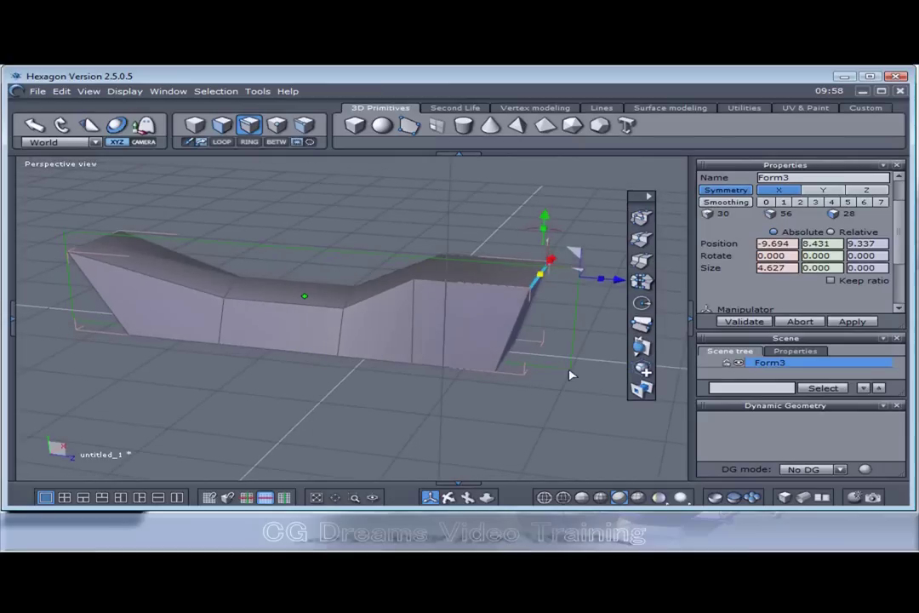
pyautogui.click(652, 263)
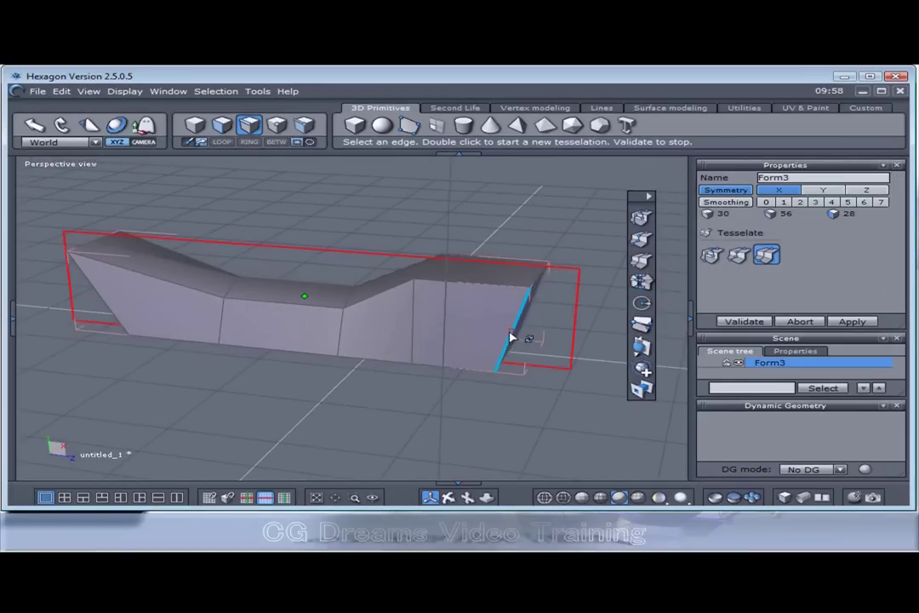
pyautogui.click(511, 338)
pyautogui.click(745, 321)
pyautogui.moveTo(545, 379); pyautogui.dragTo(436, 377, button='right')
# - Select the end face loop and push it outward along Z to lengthen the rear
pyautogui.click(222, 125)
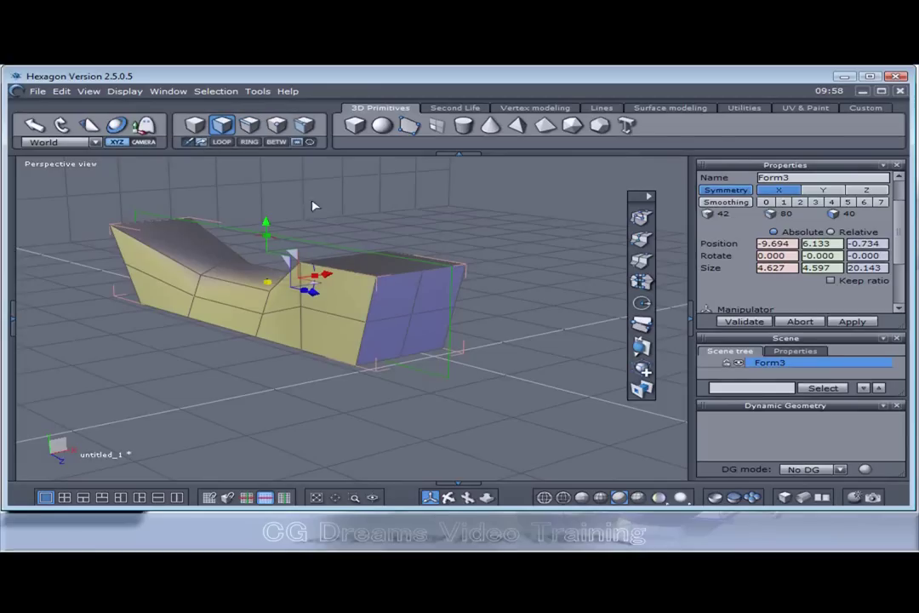
pyautogui.click(437, 292)
pyautogui.moveTo(437, 291); pyautogui.dragTo(498, 346, button='right')
pyautogui.moveTo(525, 310); pyautogui.dragTo(559, 319)
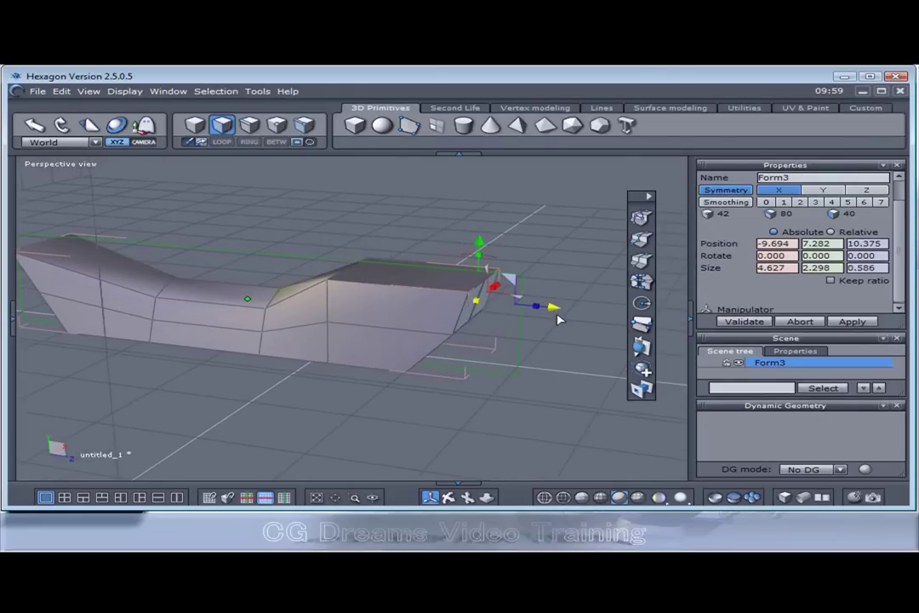
pyautogui.click(487, 384)
pyautogui.moveTo(487, 384); pyautogui.dragTo(317, 356, button='right')
# - In edge mode, select a vertical edge on the body's side
pyautogui.click(252, 126)
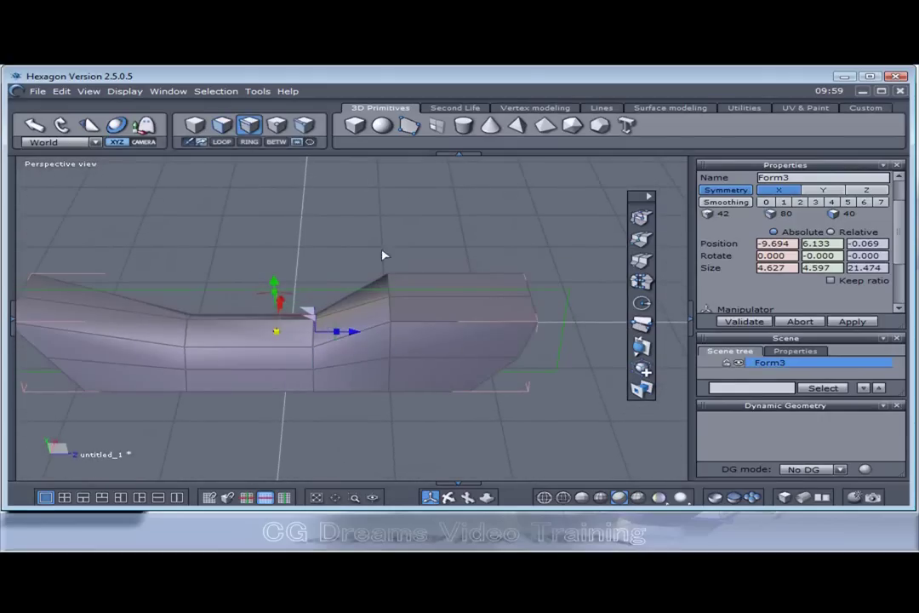
pyautogui.click(389, 291)
pyautogui.moveTo(396, 430); pyautogui.dragTo(390, 189, button='middle')
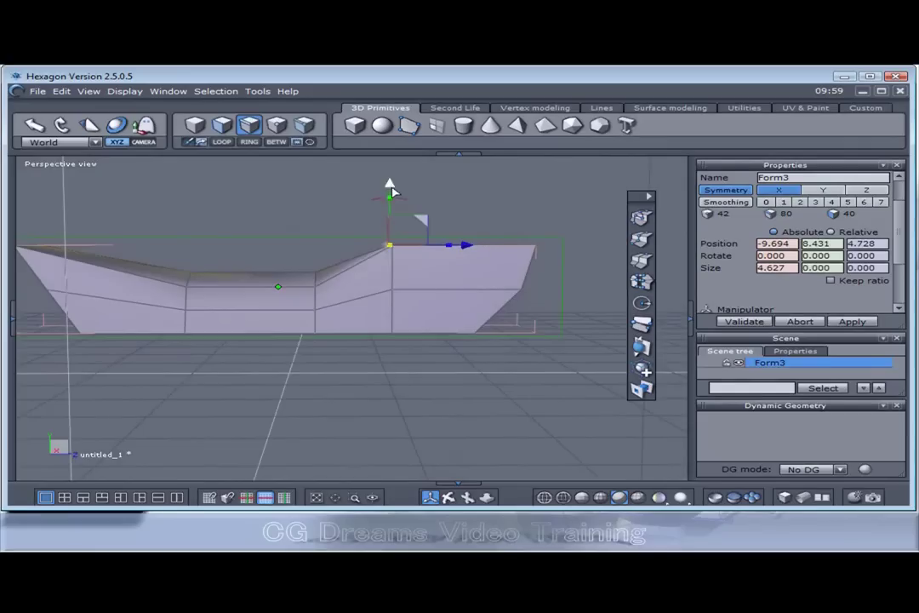
# - Raise the front tip, then lift the middle side face to level the body
pyautogui.moveTo(390, 182); pyautogui.dragTo(401, 176)
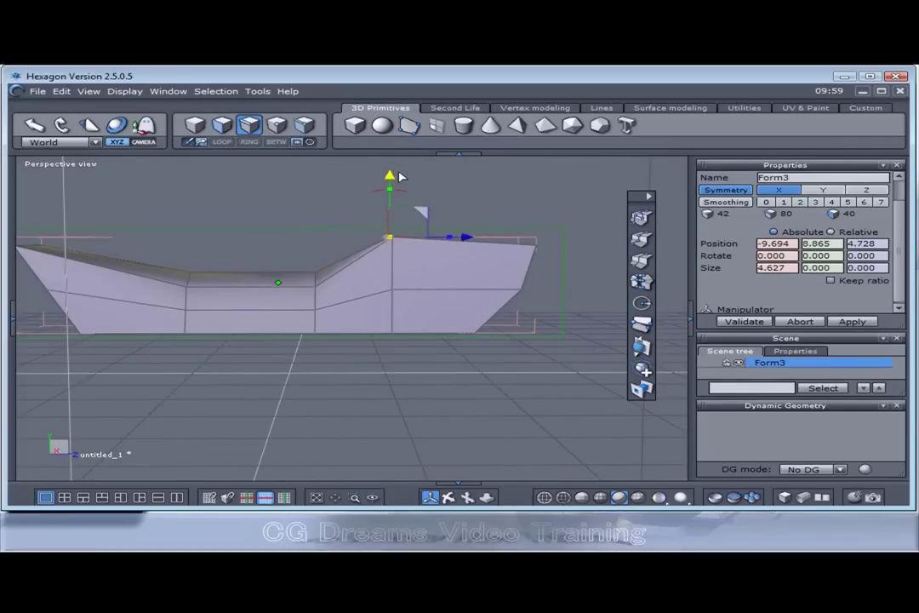
pyautogui.scroll(-2, 336, 143)
pyautogui.moveTo(384, 329); pyautogui.dragTo(377, 398, button='middle')
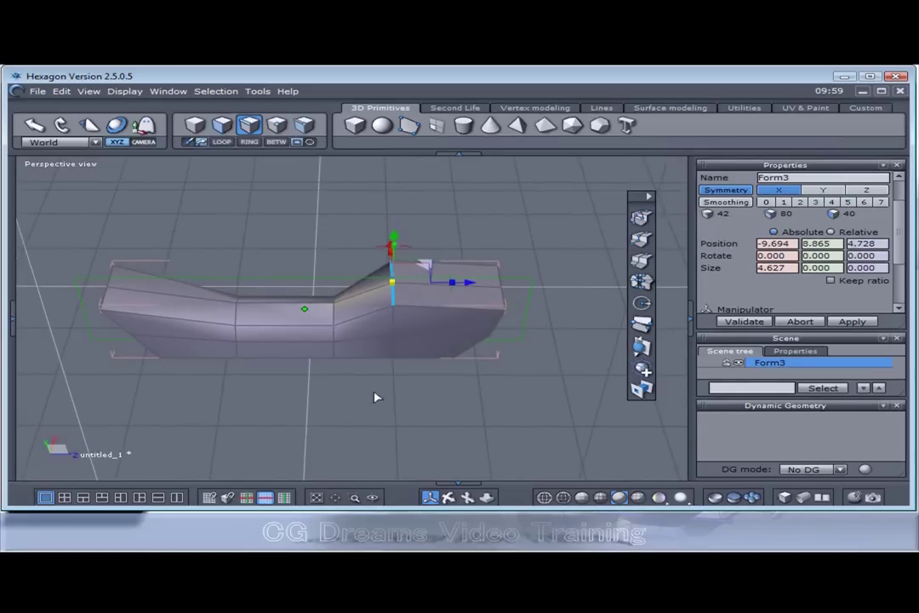
pyautogui.click(223, 124)
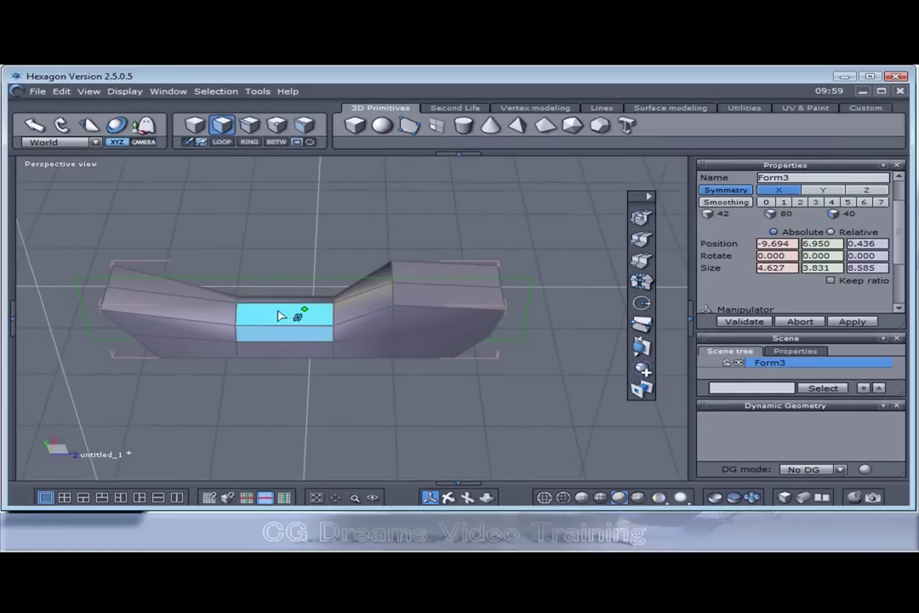
pyautogui.click(282, 314)
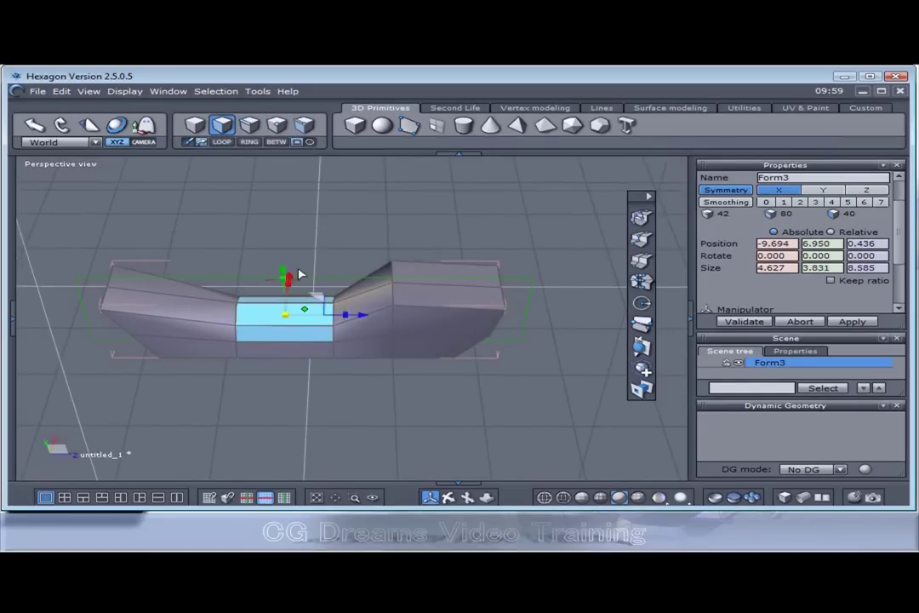
pyautogui.moveTo(287, 274); pyautogui.dragTo(287, 257)
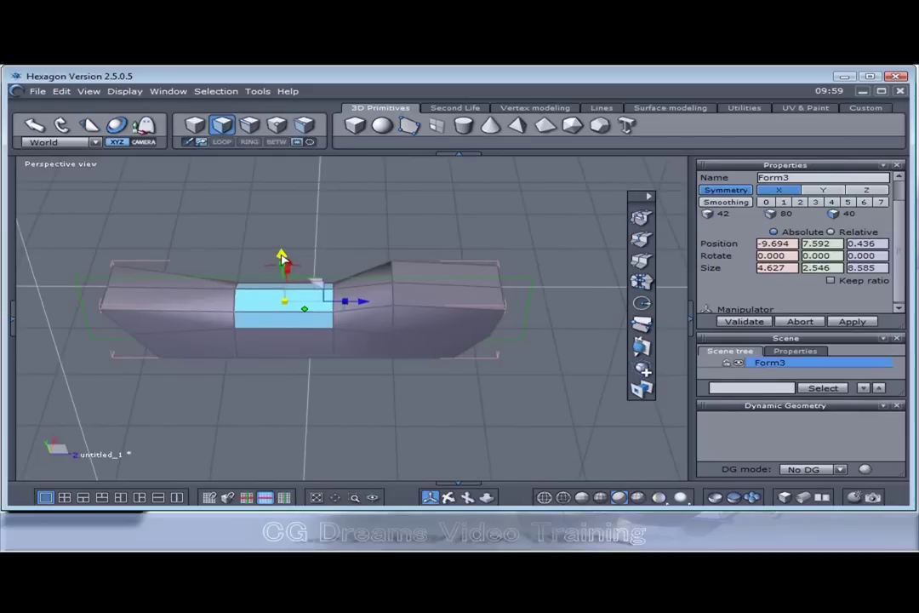
pyautogui.moveTo(286, 256); pyautogui.dragTo(309, 196, button='middle')
pyautogui.moveTo(290, 175); pyautogui.dragTo(291, 179)
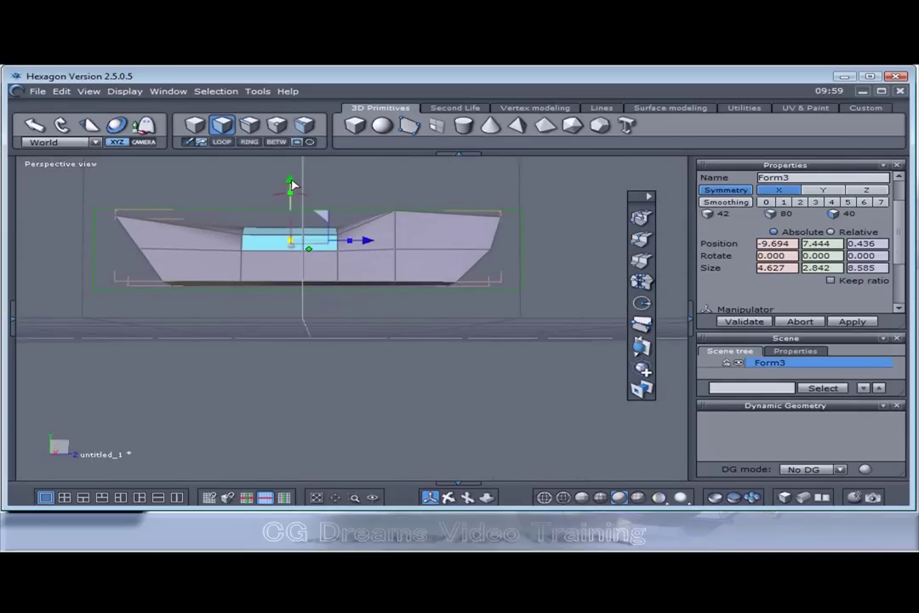
pyautogui.moveTo(315, 281); pyautogui.dragTo(263, 318, button='middle')
# - Select the left end edge and raise it upward
pyautogui.click(249, 125)
pyautogui.scroll(2, 260, 315)
pyautogui.click(260, 315)
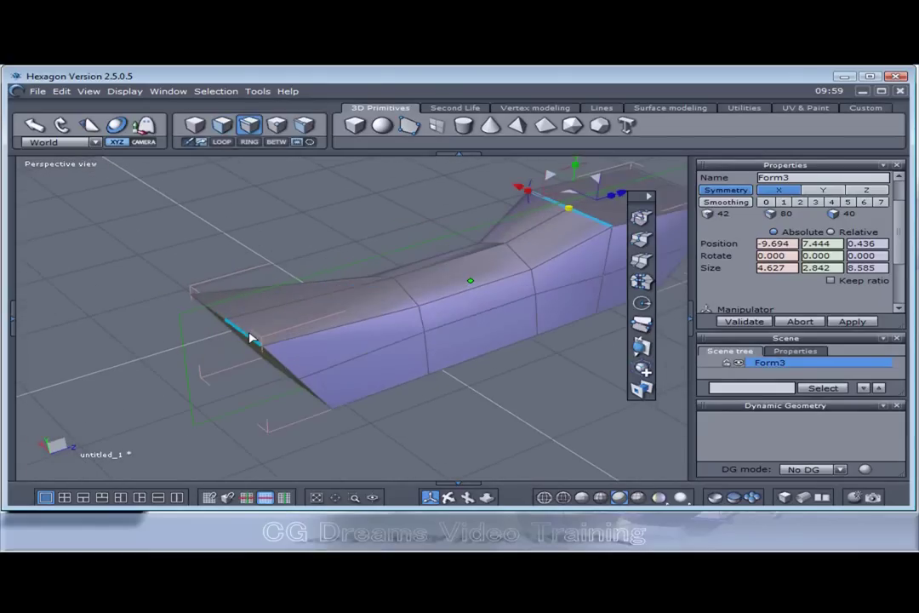
pyautogui.click(251, 338)
pyautogui.moveTo(400, 390); pyautogui.dragTo(268, 398, button='middle')
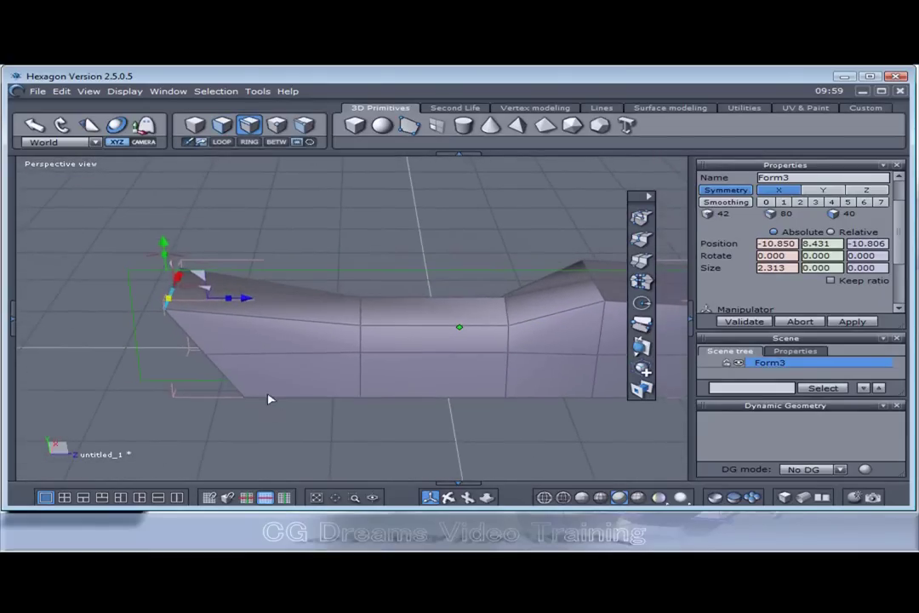
pyautogui.moveTo(164, 241); pyautogui.dragTo(160, 209)
pyautogui.moveTo(160, 209); pyautogui.dragTo(303, 327, button='middle')
# - Push the left end face further outward
pyautogui.click(328, 306)
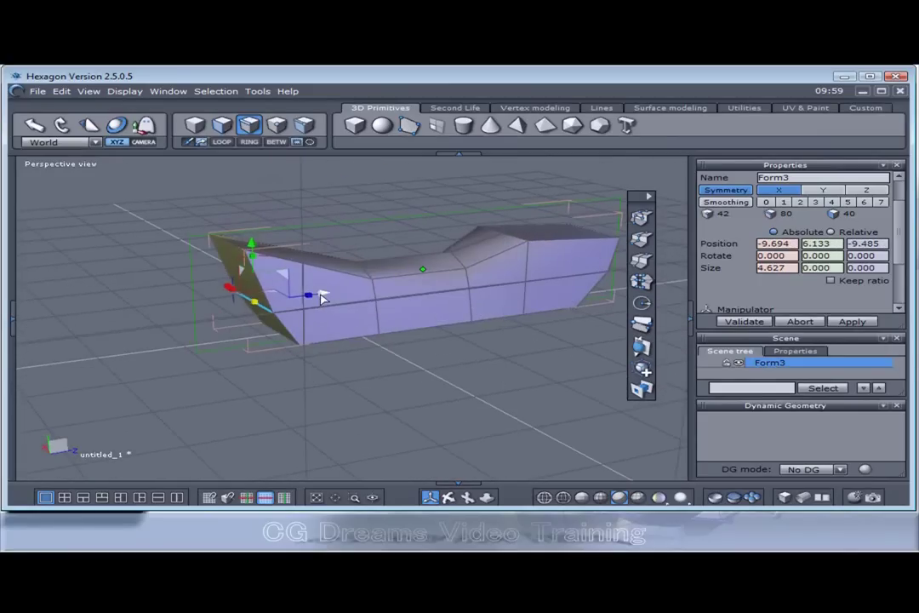
pyautogui.moveTo(322, 296); pyautogui.dragTo(303, 302)
pyautogui.moveTo(304, 299); pyautogui.dragTo(320, 366, button='middle')
pyautogui.moveTo(435, 364); pyautogui.dragTo(193, 376, button='middle')
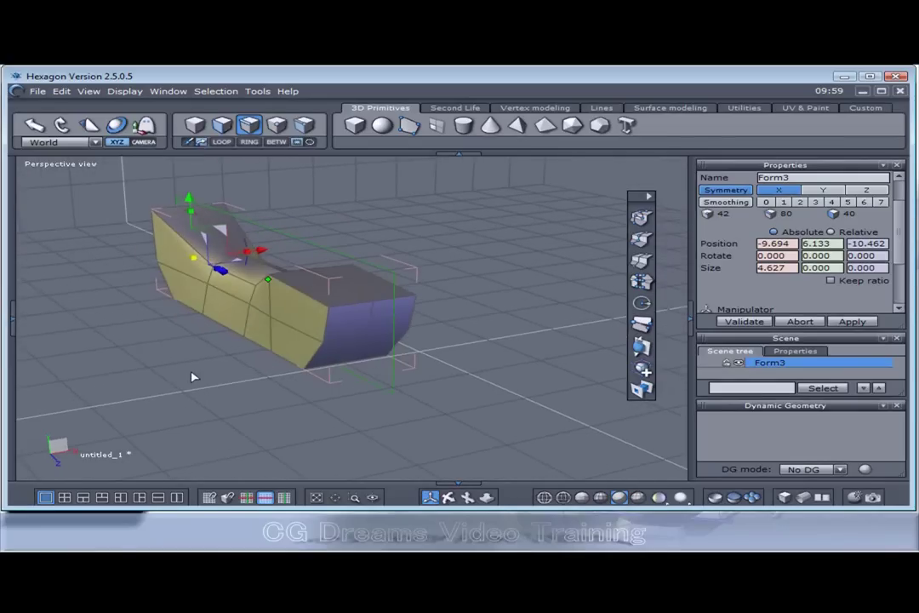
# - Stretch the mesh's end edge outward, leaving the front top edge near 6.13
pyautogui.click(317, 306)
pyautogui.moveTo(316, 306); pyautogui.dragTo(340, 304, button='middle')
pyautogui.moveTo(355, 300); pyautogui.dragTo(339, 339)
pyautogui.click(295, 362)
pyautogui.moveTo(339, 339); pyautogui.dragTo(403, 380, button='middle')
pyautogui.click(490, 383)
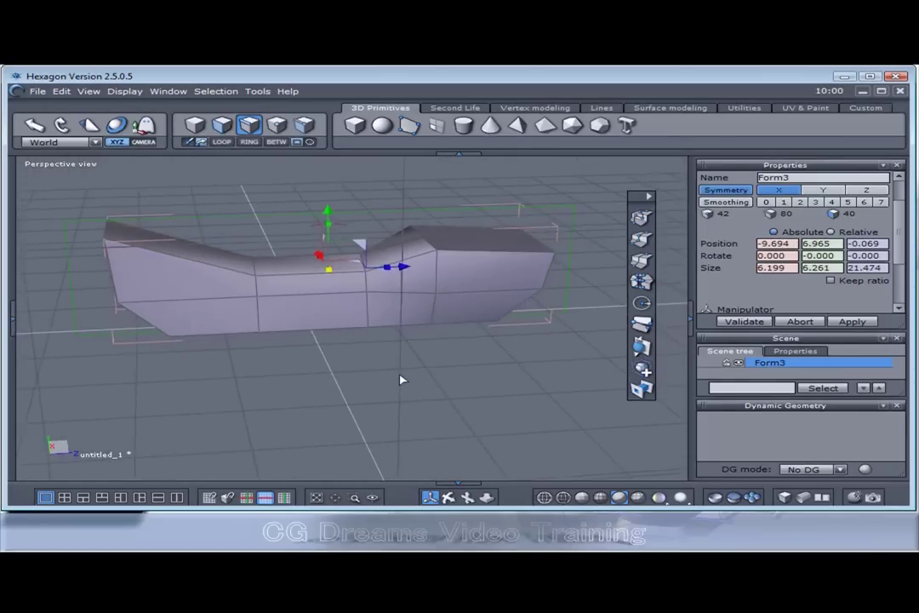
# - Preview Form3 at smoothing level 2, then set smoothing back to 0
pyautogui.click(800, 202)
pyautogui.moveTo(304, 395); pyautogui.dragTo(374, 377, button='middle')
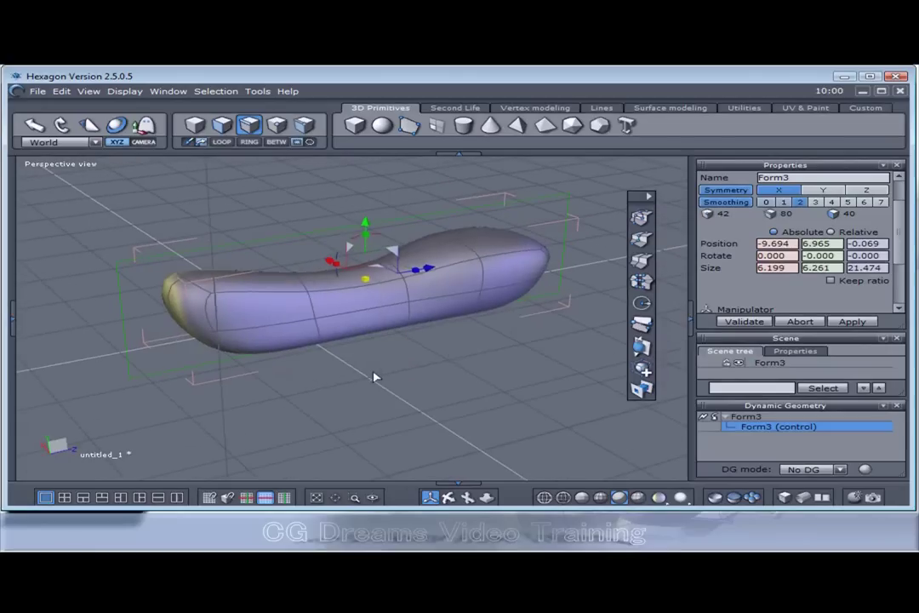
pyautogui.click(766, 202)
pyautogui.moveTo(502, 356); pyautogui.dragTo(383, 299, button='middle')
# - In vertex mode, move a seat-dip vertex sideways to reshape the dip
pyautogui.click(286, 128)
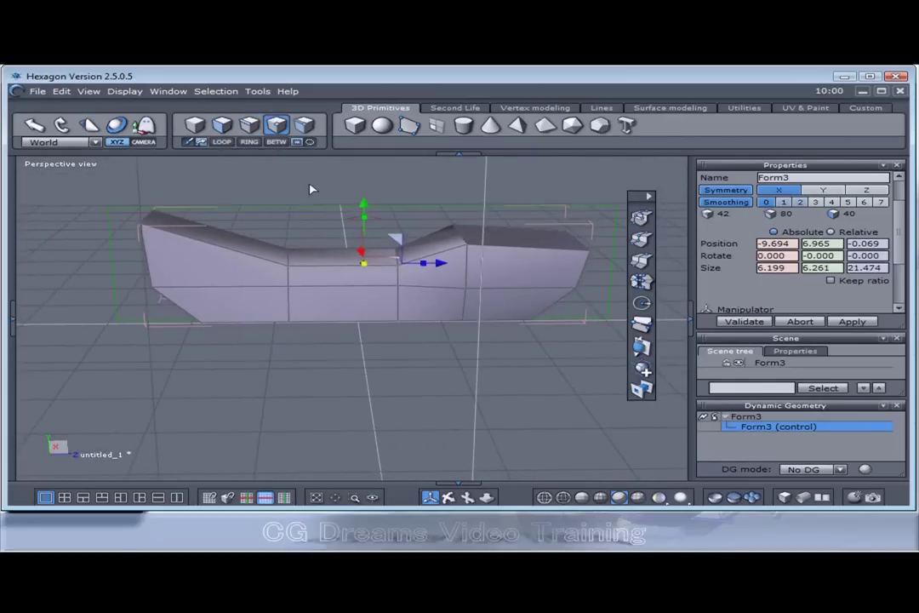
pyautogui.click(398, 287)
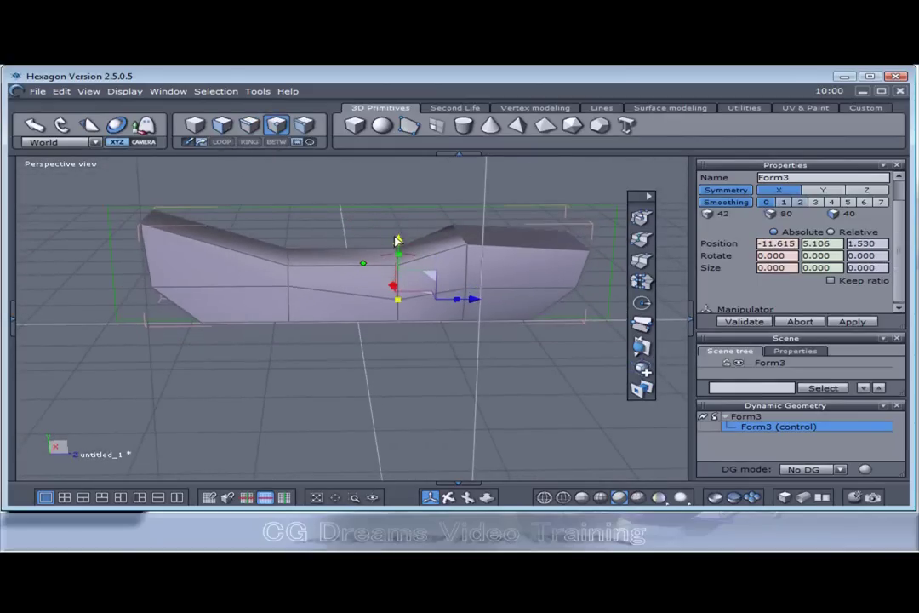
pyautogui.scroll(5, 394, 248)
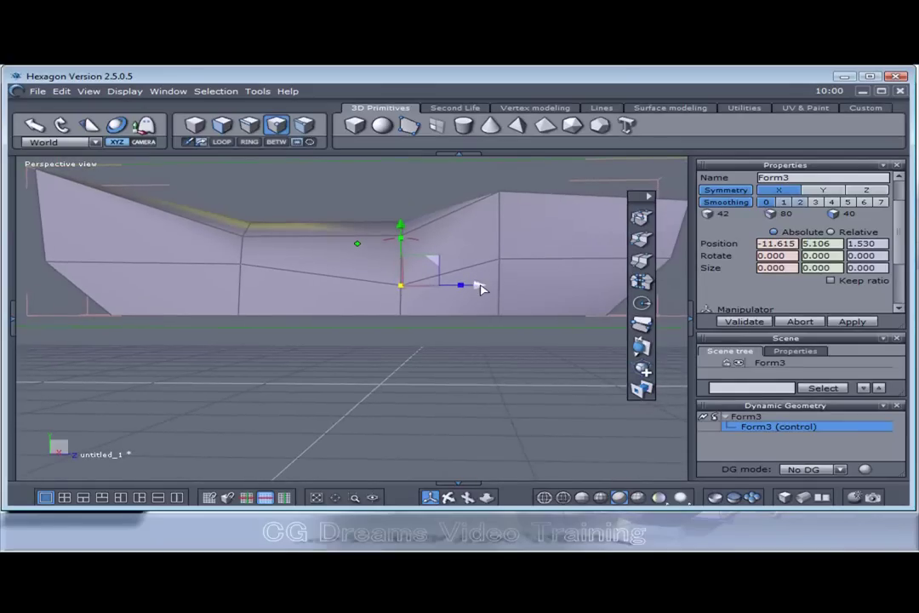
pyautogui.moveTo(481, 289); pyautogui.dragTo(470, 286)
pyautogui.moveTo(405, 346); pyautogui.dragTo(329, 286, button='middle')
# - Select the seat dip's middle face and inset it, undoing an excessive shrink
pyautogui.click(222, 125)
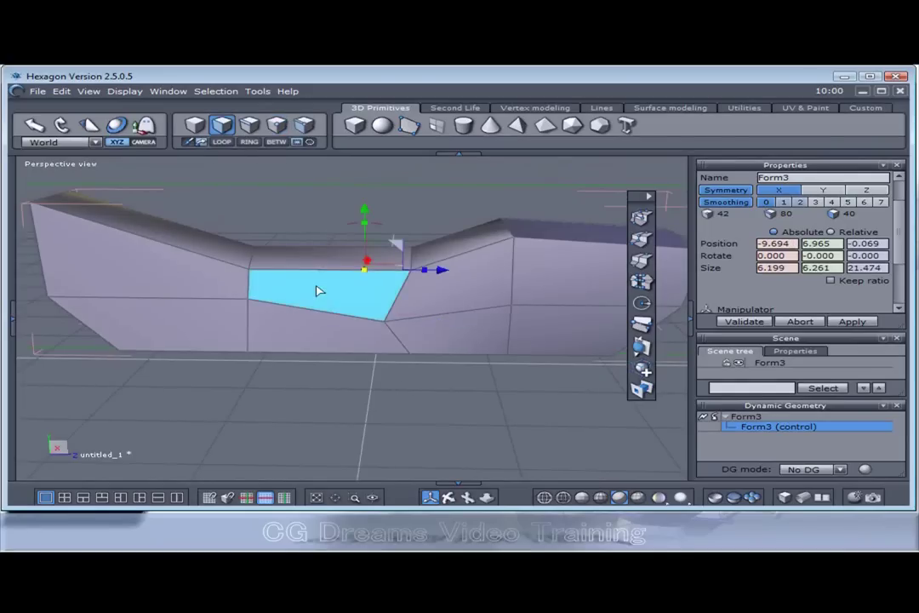
pyautogui.click(322, 261)
pyautogui.moveTo(241, 257); pyautogui.dragTo(354, 299, button='middle')
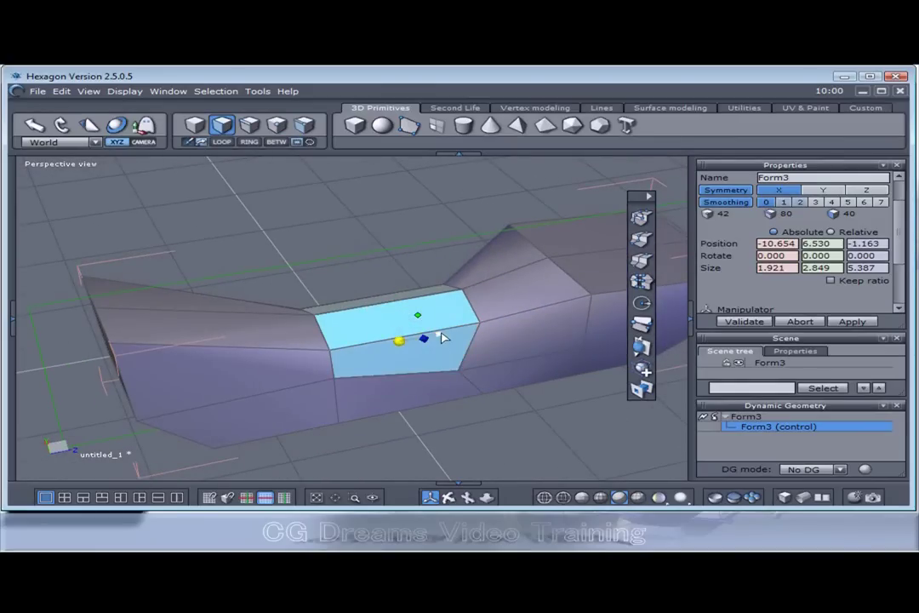
pyautogui.moveTo(441, 337); pyautogui.dragTo(429, 340)
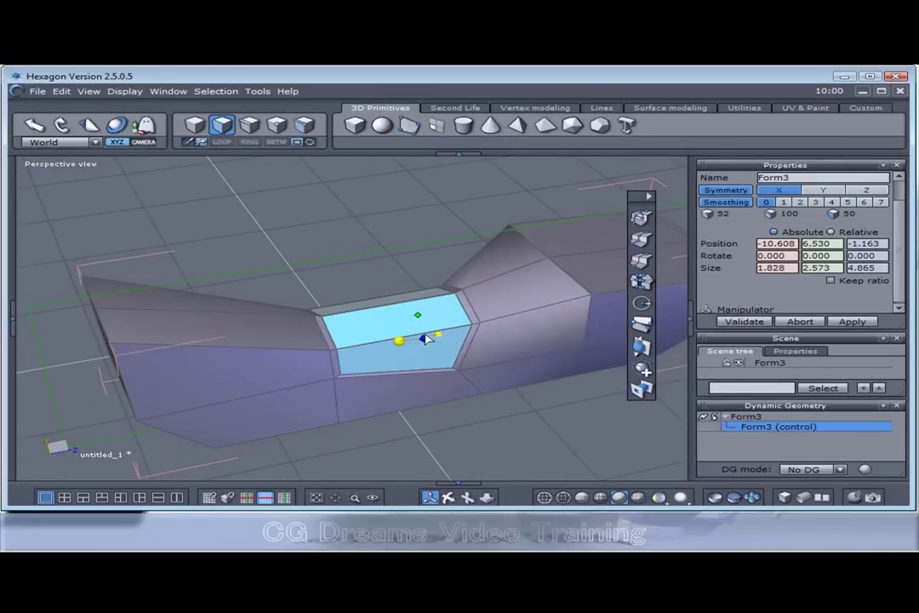
pyautogui.moveTo(437, 421); pyautogui.dragTo(353, 316, button='middle')
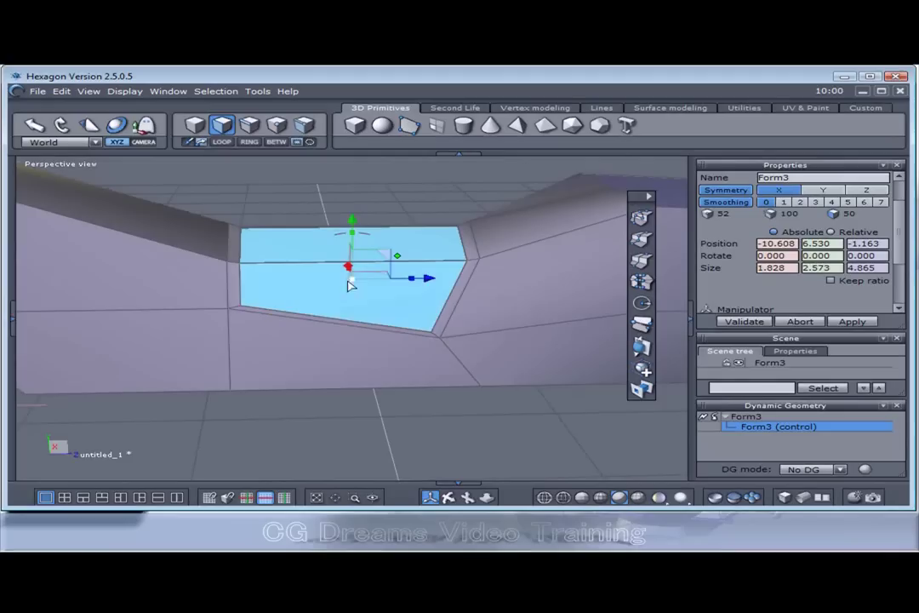
pyautogui.moveTo(353, 285); pyautogui.dragTo(346, 304)
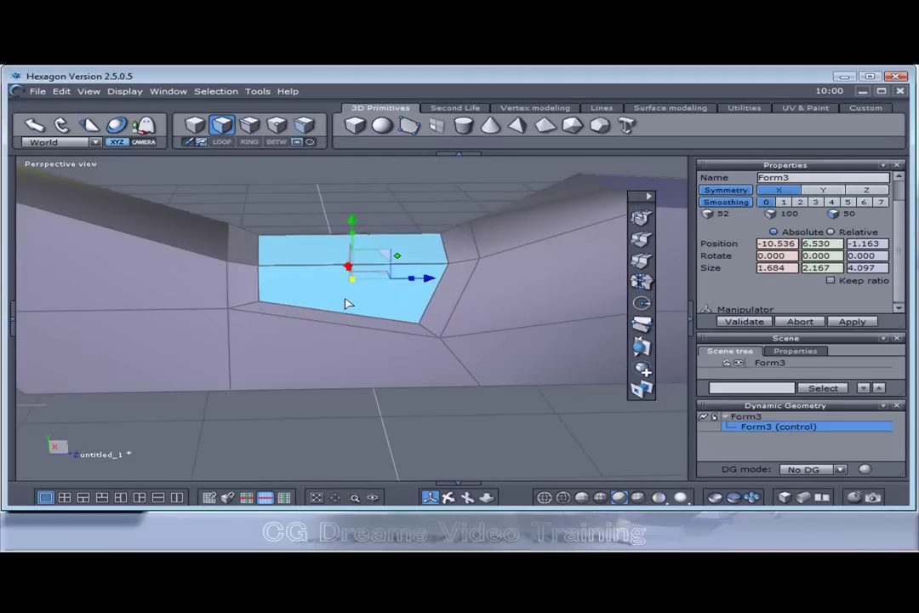
pyautogui.moveTo(412, 342); pyautogui.dragTo(335, 272)
pyautogui.hotkey('ctrl', 'z')
pyautogui.hotkey('ctrl', 'z')
pyautogui.hotkey('ctrl', 'z')
pyautogui.hotkey('ctrl', 'z')
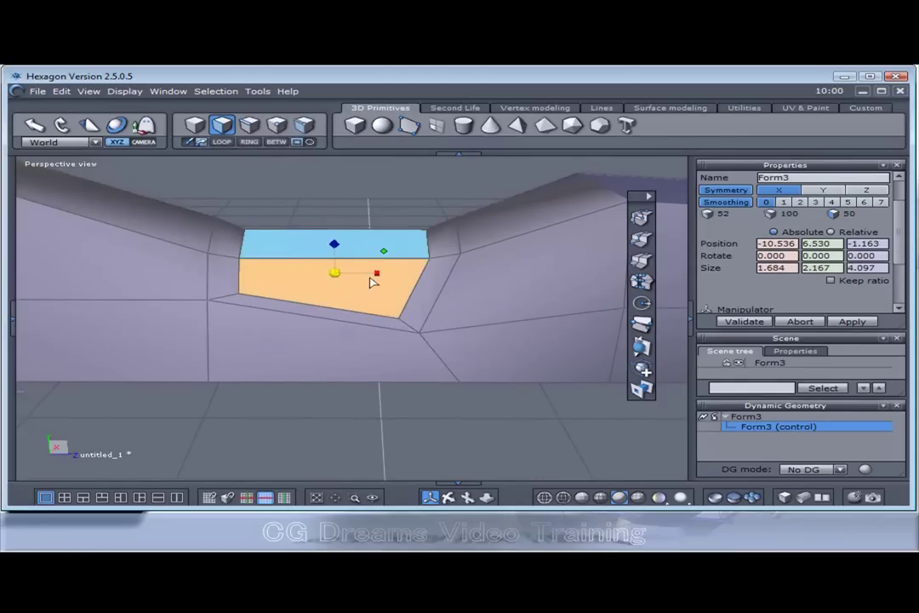
# - Inset a slightly smaller face and lift it upward as a raised panel
pyautogui.moveTo(372, 283)
pyautogui.mouseDown()
pyautogui.moveTo(379, 280)
pyautogui.moveTo(366, 278)
pyautogui.mouseUp()
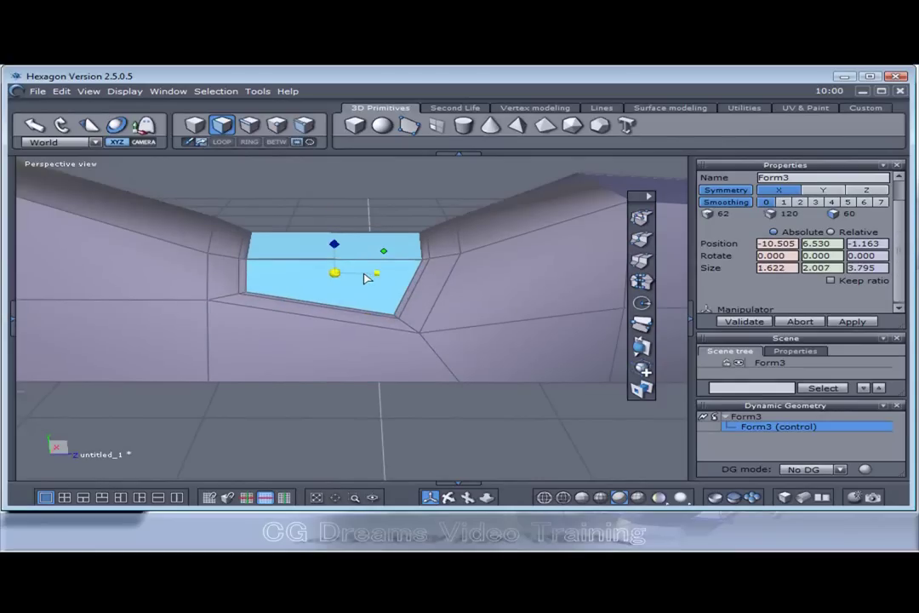
pyautogui.click(368, 276)
pyautogui.moveTo(338, 214); pyautogui.dragTo(337, 202)
pyautogui.moveTo(337, 202); pyautogui.dragTo(264, 294, button='middle')
pyautogui.click(251, 295)
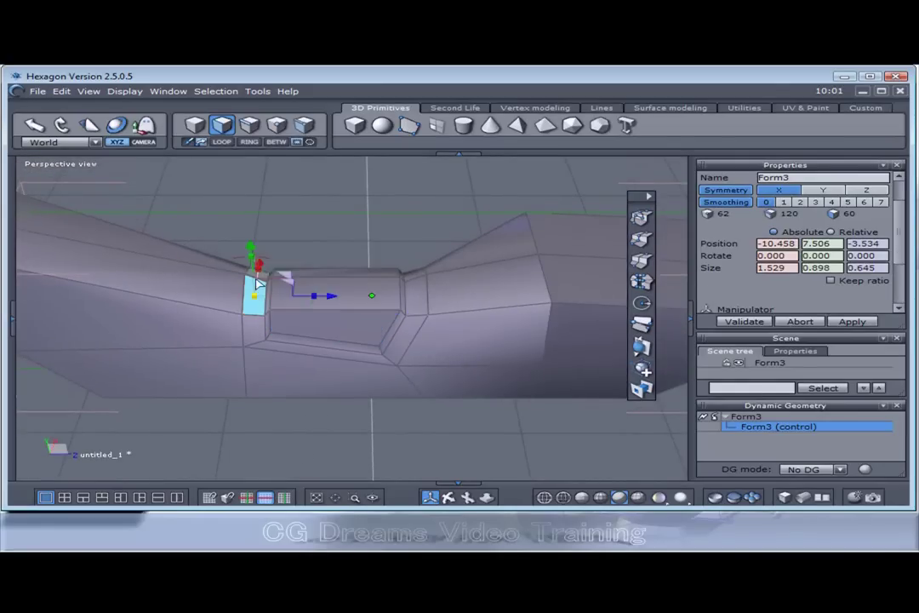
# - Raise the small face beside the panel upward
pyautogui.moveTo(253, 236); pyautogui.dragTo(251, 208)
pyautogui.moveTo(251, 209); pyautogui.dragTo(357, 286, button='middle')
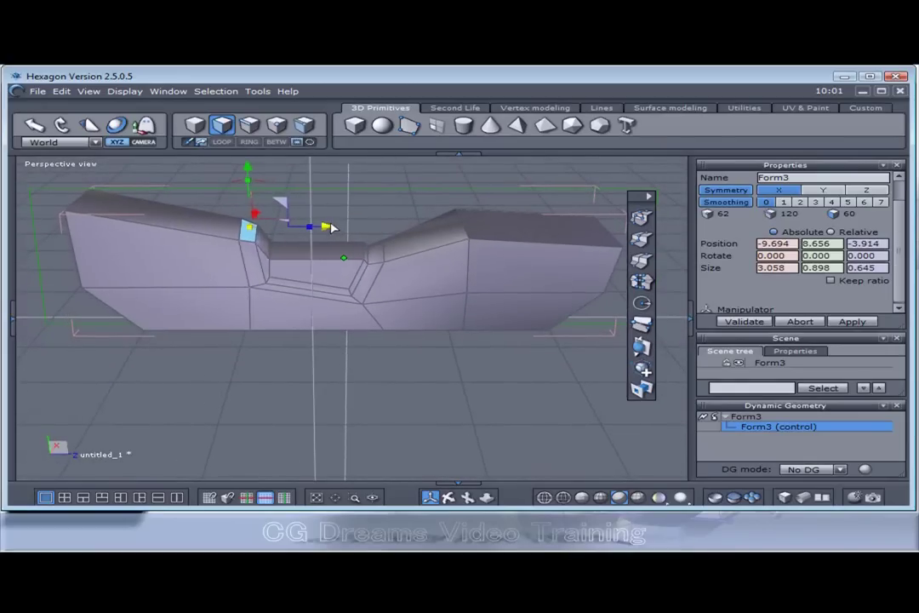
pyautogui.click(347, 397)
# - Raise the rear edge and push it slightly outward along Z
pyautogui.moveTo(460, 392); pyautogui.dragTo(413, 391, button='middle')
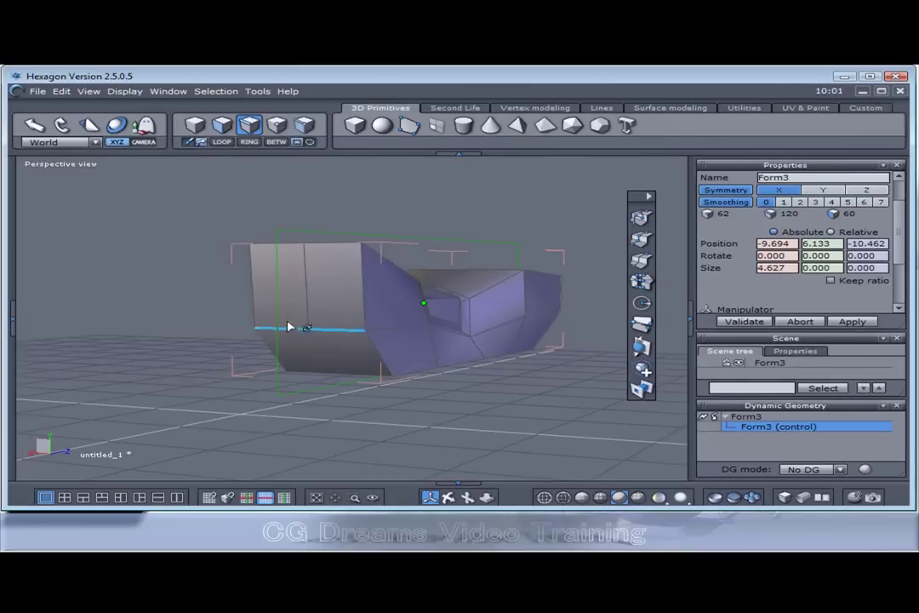
pyautogui.moveTo(304, 271); pyautogui.dragTo(310, 236)
pyautogui.moveTo(310, 236); pyautogui.dragTo(192, 366, button='middle')
pyautogui.moveTo(255, 329); pyautogui.dragTo(248, 324)
pyautogui.moveTo(248, 324); pyautogui.dragTo(287, 437, button='middle')
pyautogui.moveTo(238, 195); pyautogui.dragTo(412, 345, button='middle')
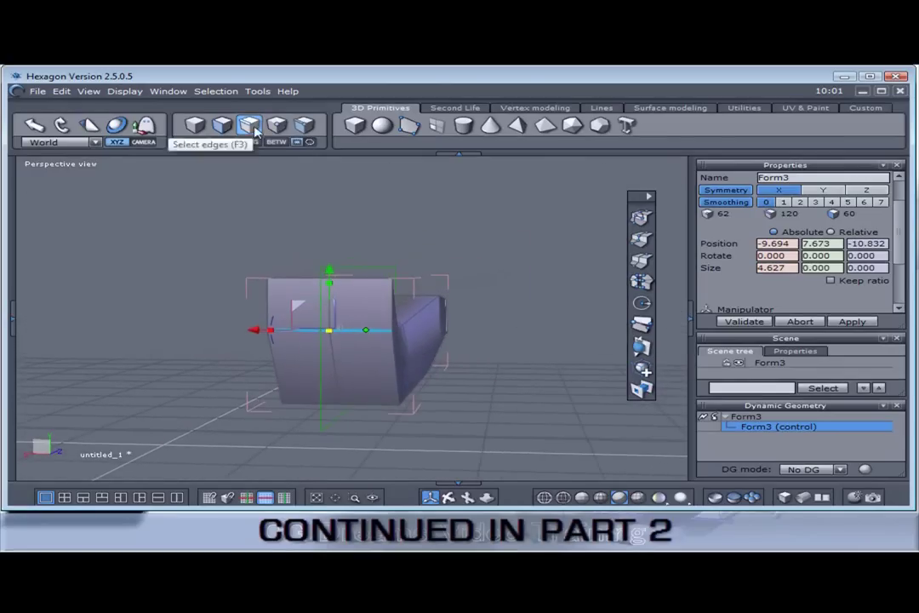
# - Lift the rear's top middle vertex to about 9.3, forming a ridge
pyautogui.click(276, 125)
pyautogui.scroll(2, 385, 299)
pyautogui.click(406, 300)
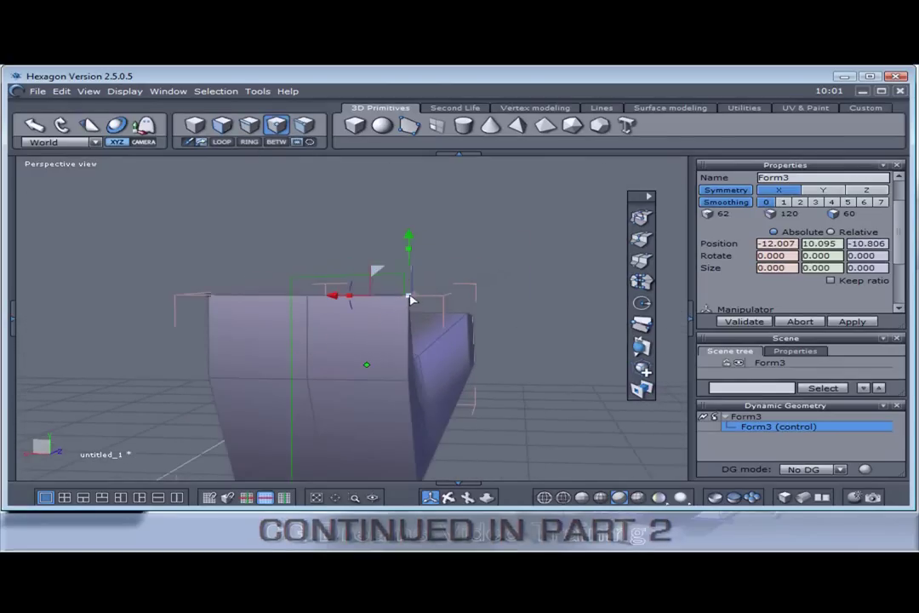
pyautogui.moveTo(409, 235); pyautogui.dragTo(418, 266)
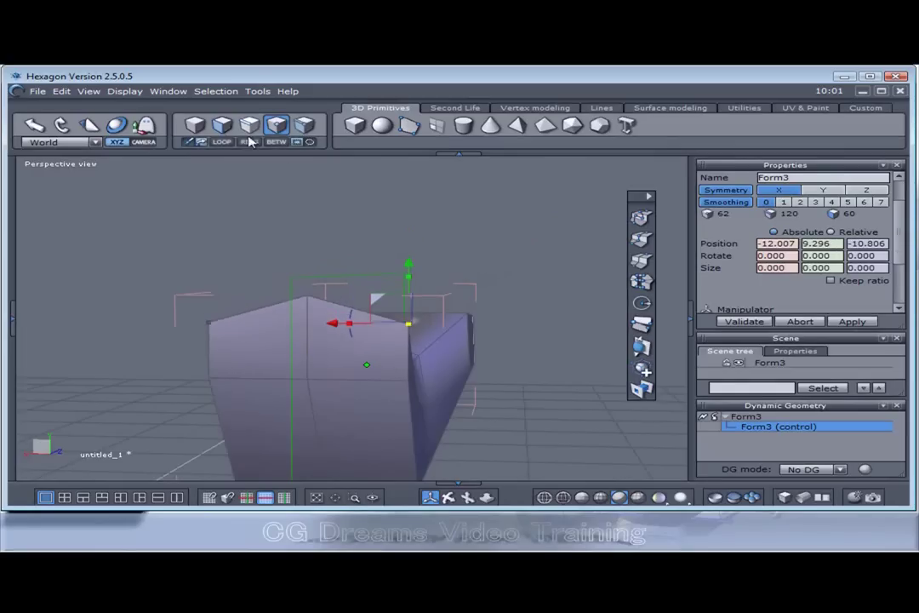
# - Select the two front faces of the rear end
pyautogui.click(221, 125)
pyautogui.click(281, 347)
pyautogui.scroll(-2, 386, 346)
pyautogui.keyDown('shift'); pyautogui.click(386, 346); pyautogui.keyUp('shift')
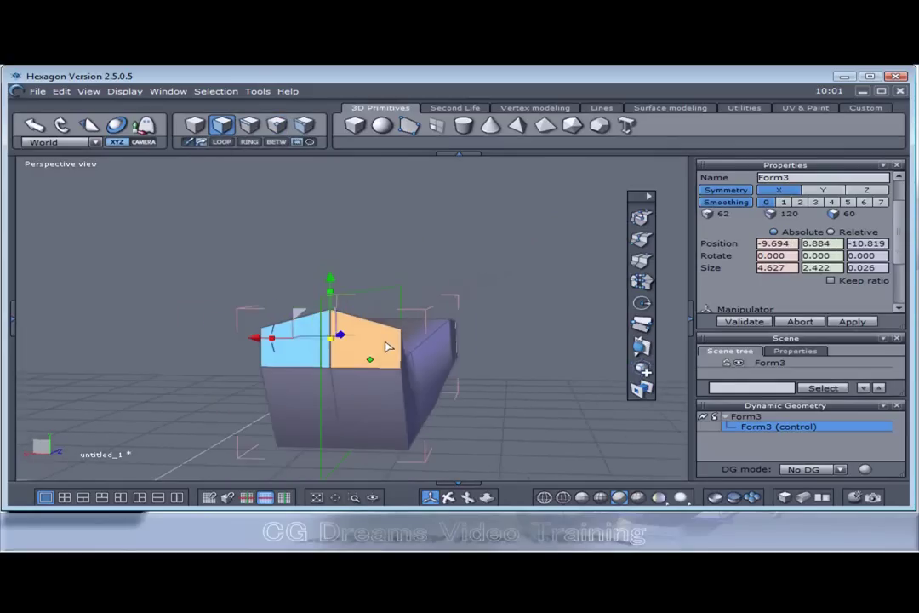